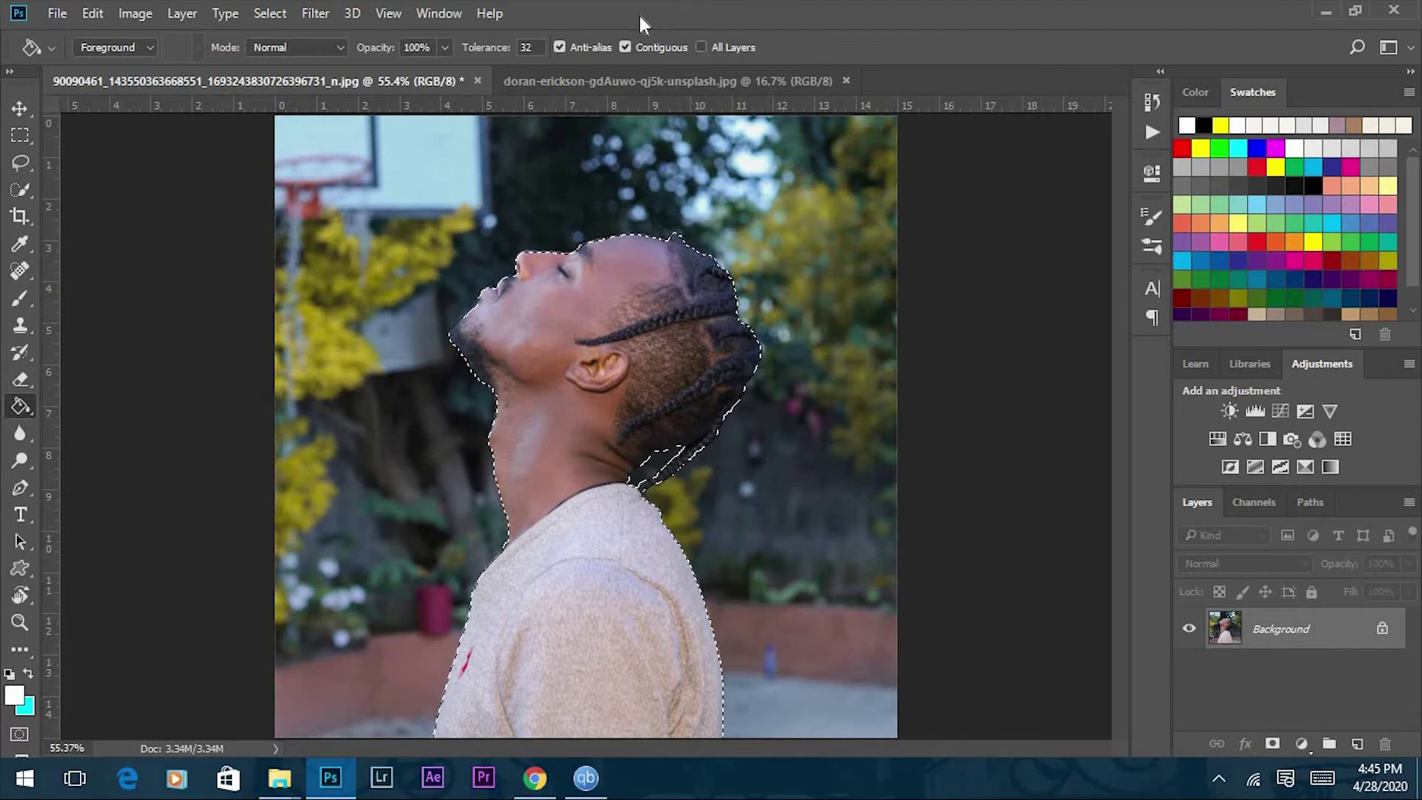
- Copy the selected man onto a new layer and add an empty layer between it and the Background
{"action": "key", "text": "ctrl+j"}
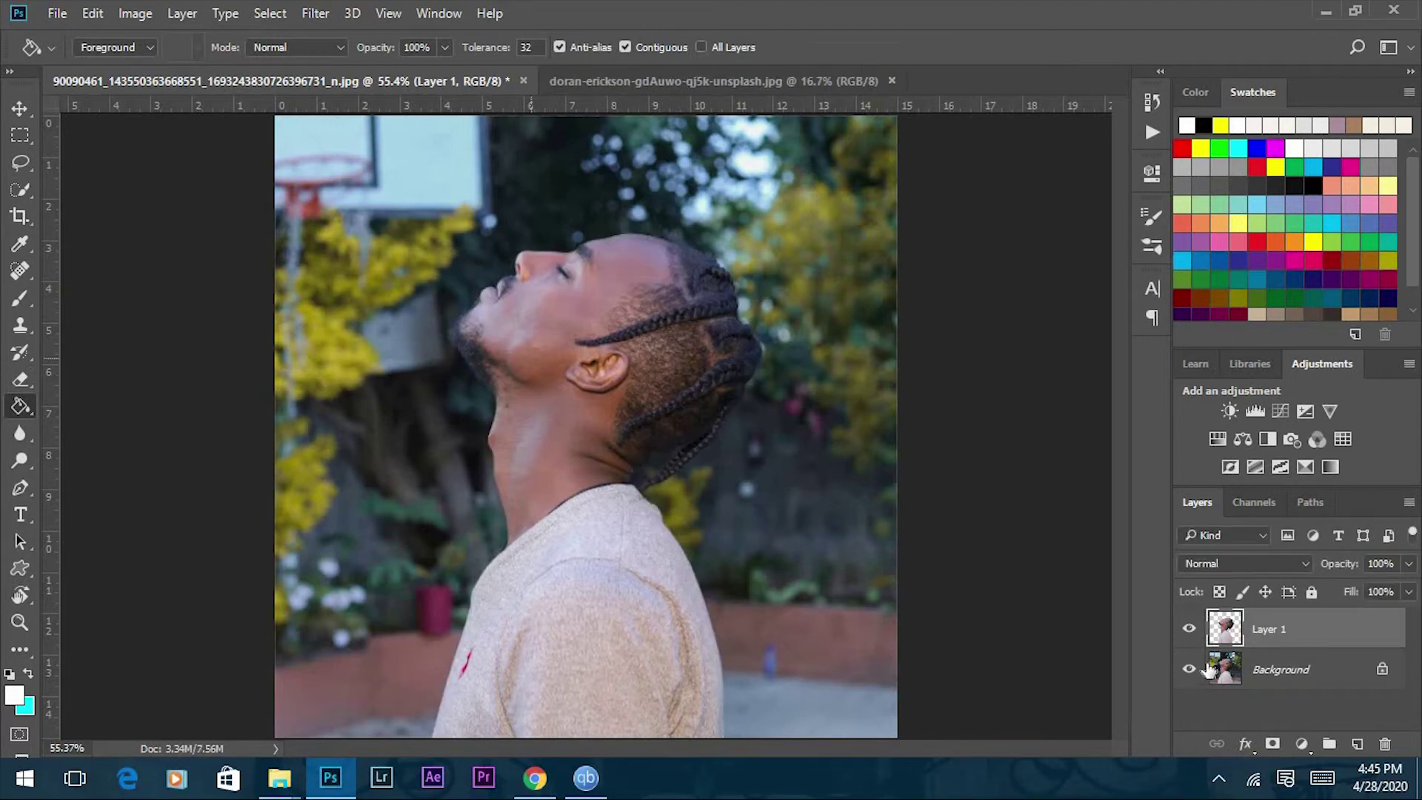
{"action": "left_click", "coordinate": [1190, 670]}
{"action": "left_click", "coordinate": [1190, 669]}
{"action": "key", "text": "ctrl+shift+alt+n"}
{"action": "left_click_drag", "start_coordinate": [1344, 636], "coordinate": [1349, 683]}
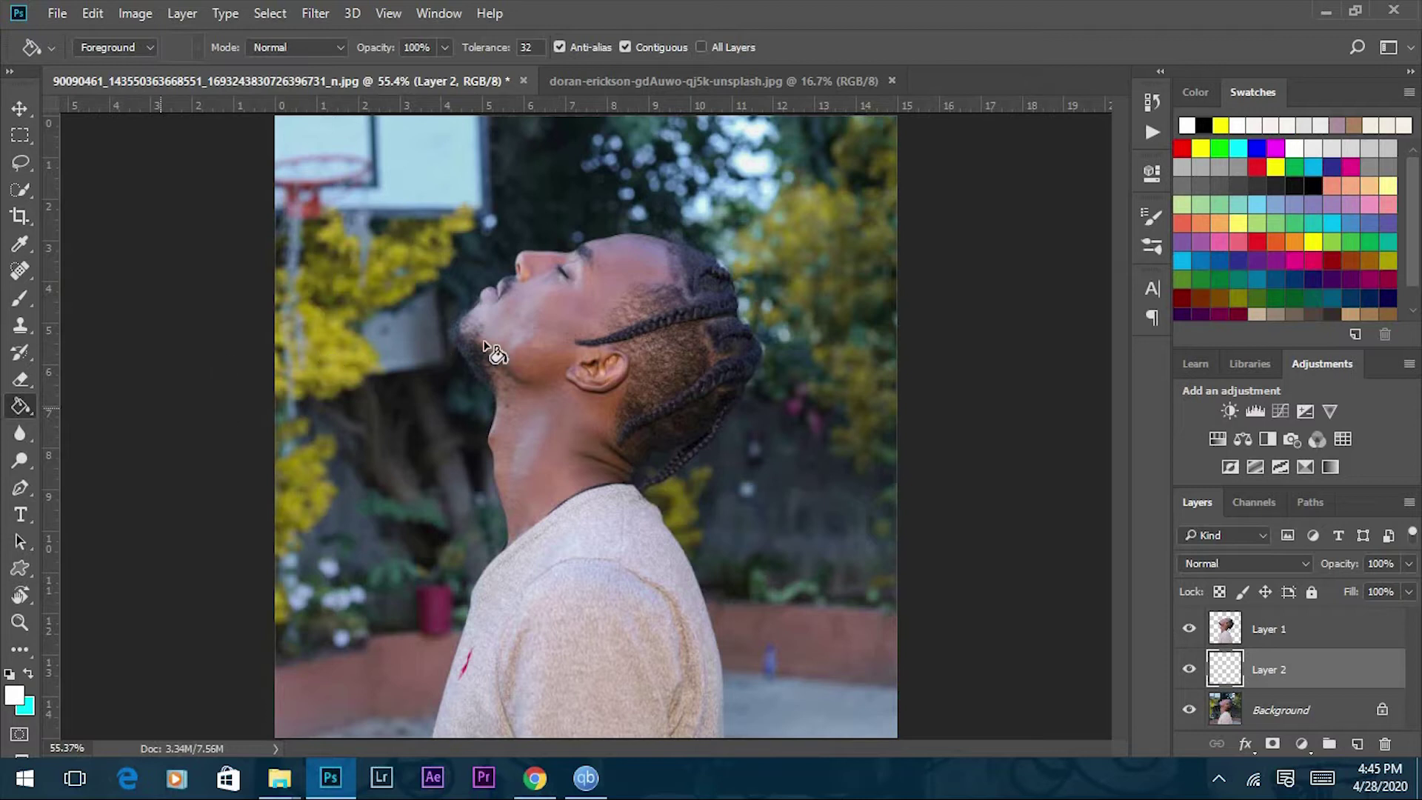
- Fill the empty layer with the off-white sky colour sampled from the desert photo using the Paint Bucket
{"action": "left_click", "coordinate": [839, 314]}
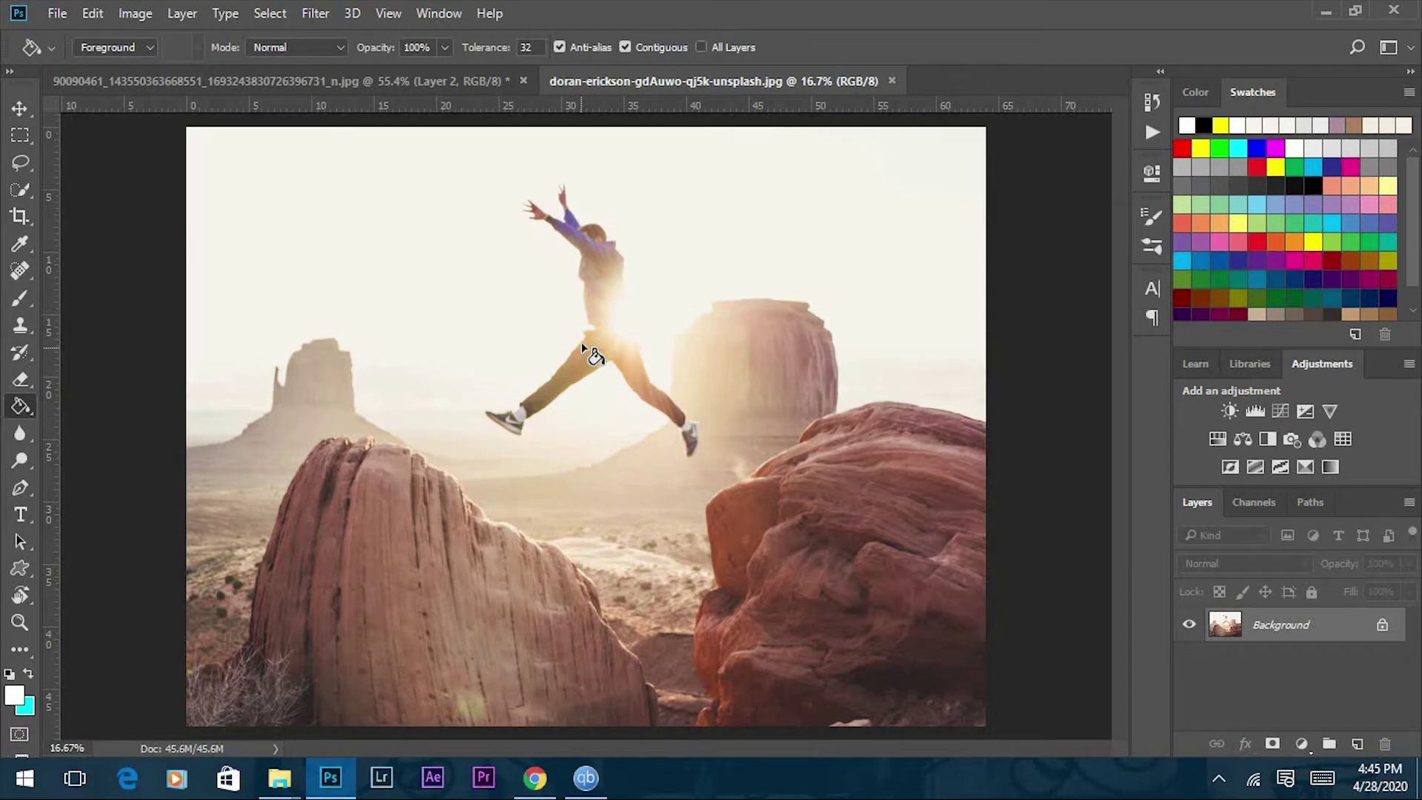
{"action": "left_click", "coordinate": [578, 292], "text": "alt"}
{"action": "left_click", "coordinate": [423, 80]}
{"action": "left_click", "coordinate": [763, 232]}
- Bring the desert photo into the portrait document with the Move tool and stack its layer above the man's cutout
{"action": "left_click", "coordinate": [739, 79]}
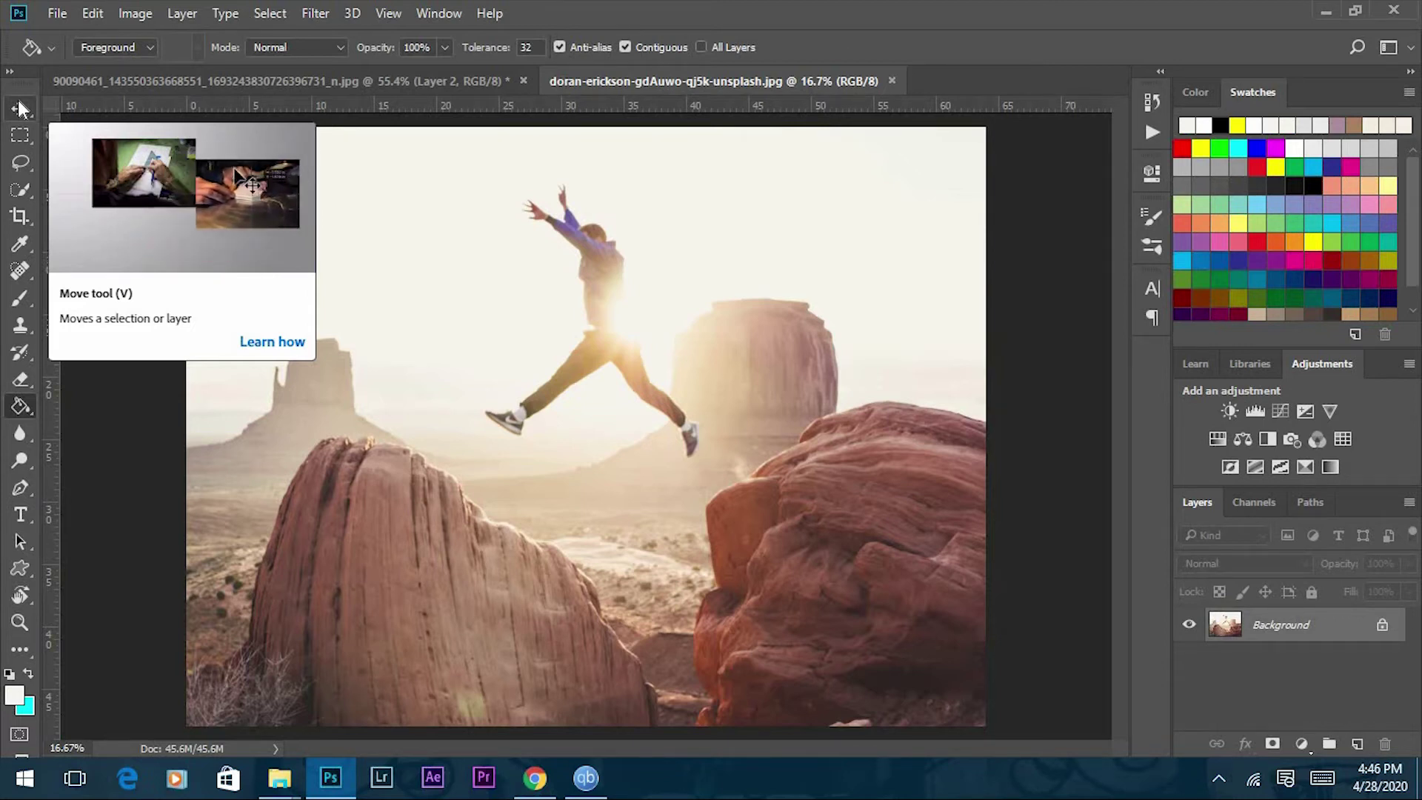
{"action": "left_click", "coordinate": [18, 103]}
{"action": "mouse_move", "coordinate": [568, 330]}
{"action": "left_mouse_down"}
{"action": "mouse_move", "coordinate": [347, 52]}
{"action": "mouse_move", "coordinate": [348, 75]}
{"action": "mouse_move", "coordinate": [567, 330]}
{"action": "left_mouse_up"}
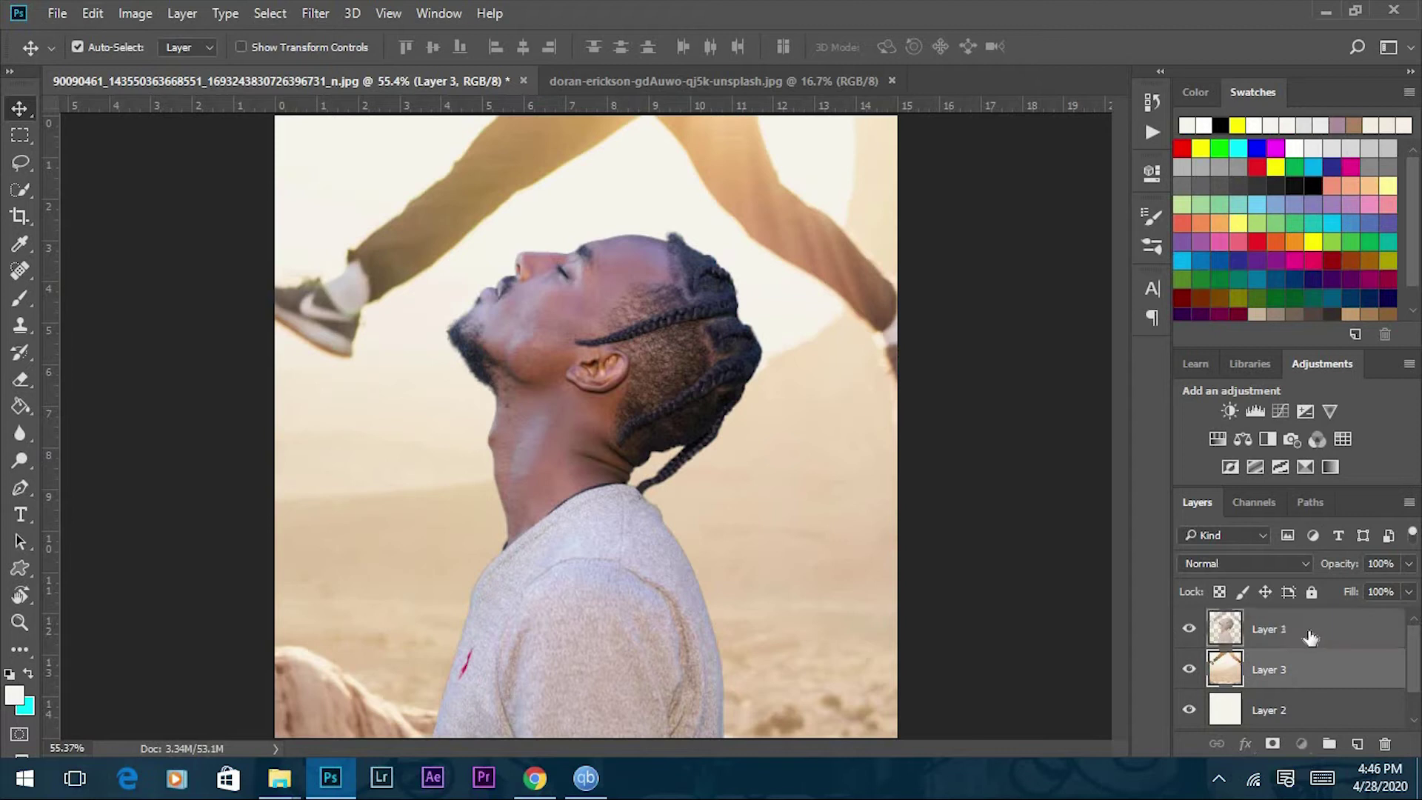
{"action": "left_click_drag", "start_coordinate": [1268, 679], "coordinate": [1268, 624]}
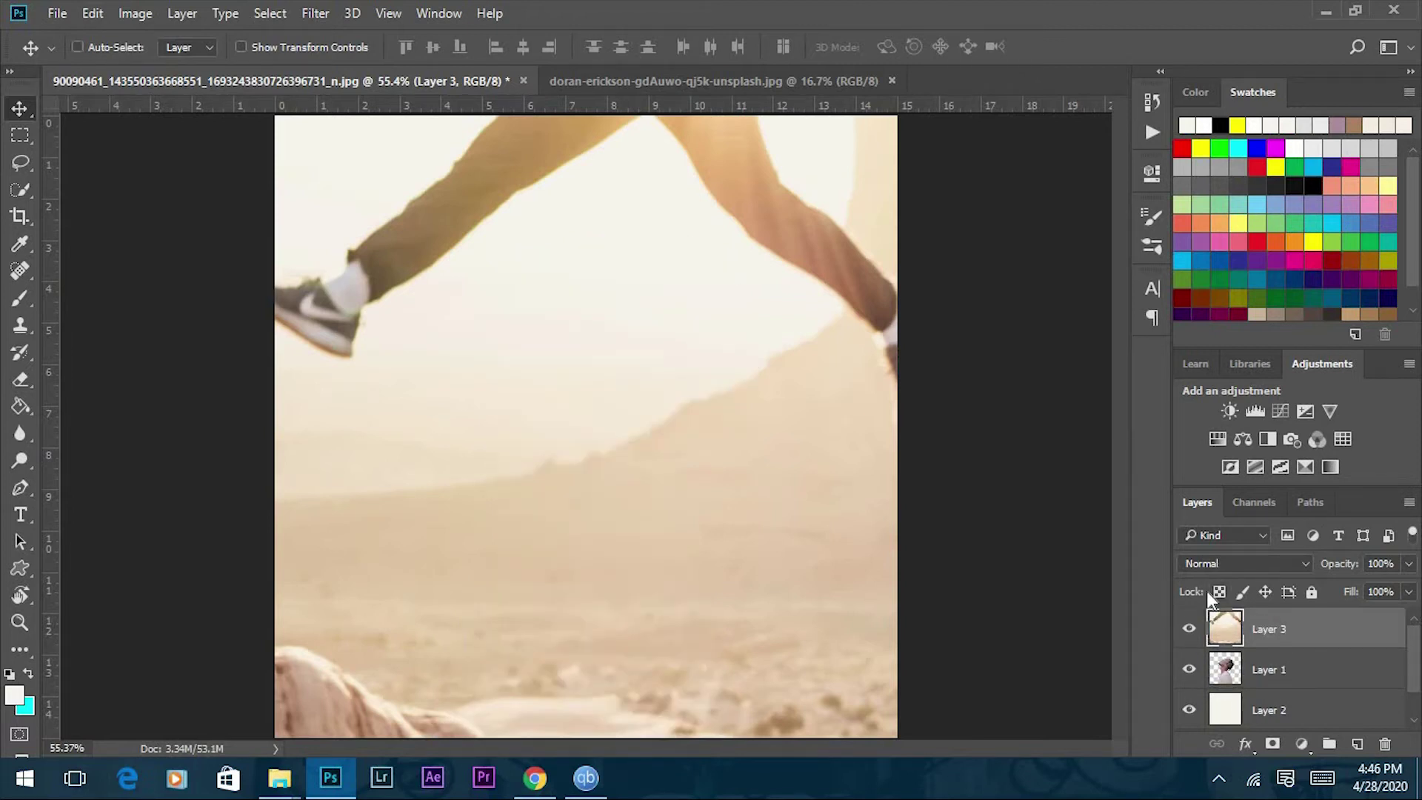
- Scale the desert photo layer down to about 21.44% so it fits within the canvas
{"action": "key", "text": "ctrl+minus"}
{"action": "key", "text": "ctrl+minus"}
{"action": "key", "text": "ctrl+minus"}
{"action": "key", "text": "ctrl+minus"}
{"action": "key", "text": "ctrl+minus"}
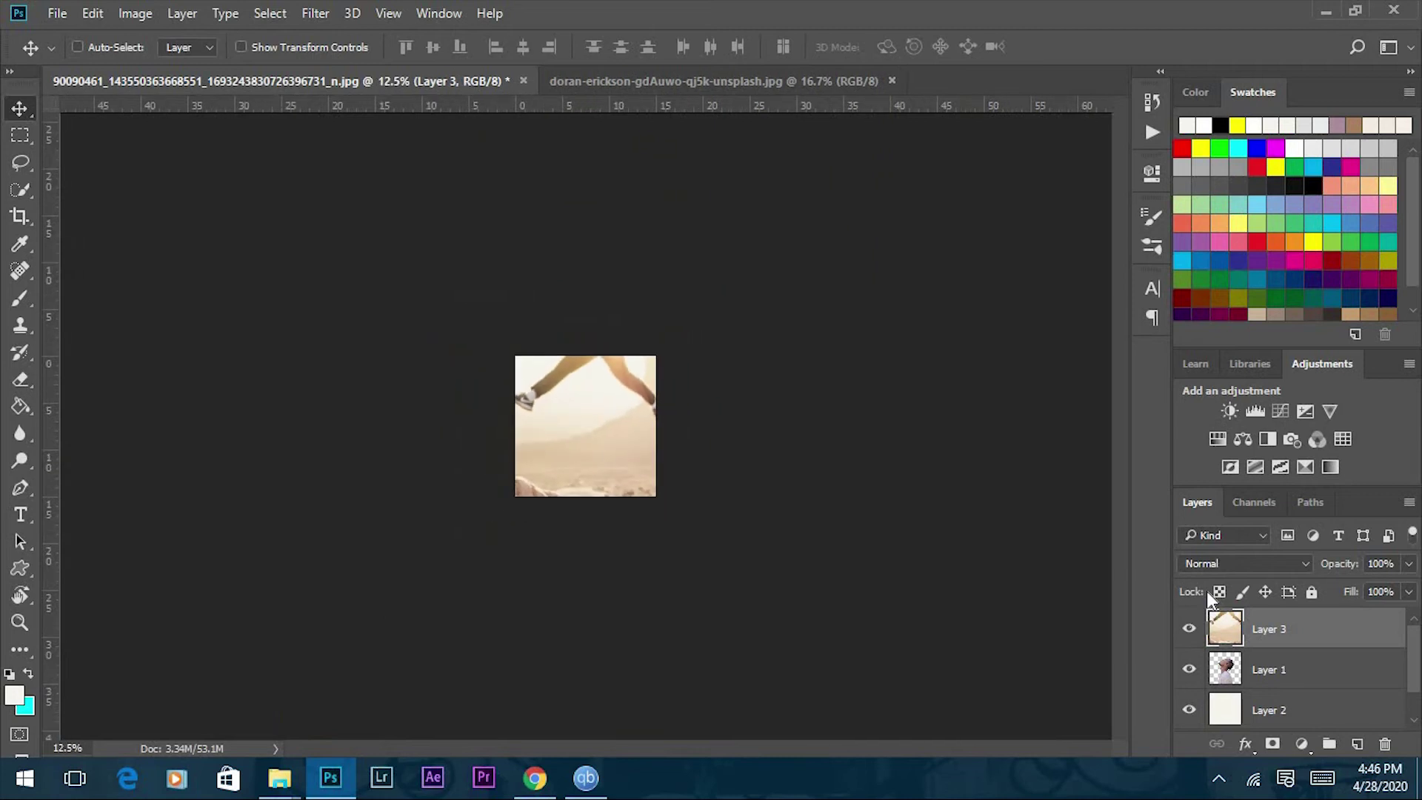
{"action": "key", "text": "ctrl+t"}
{"action": "left_click_drag", "start_coordinate": [712, 431], "coordinate": [722, 439]}
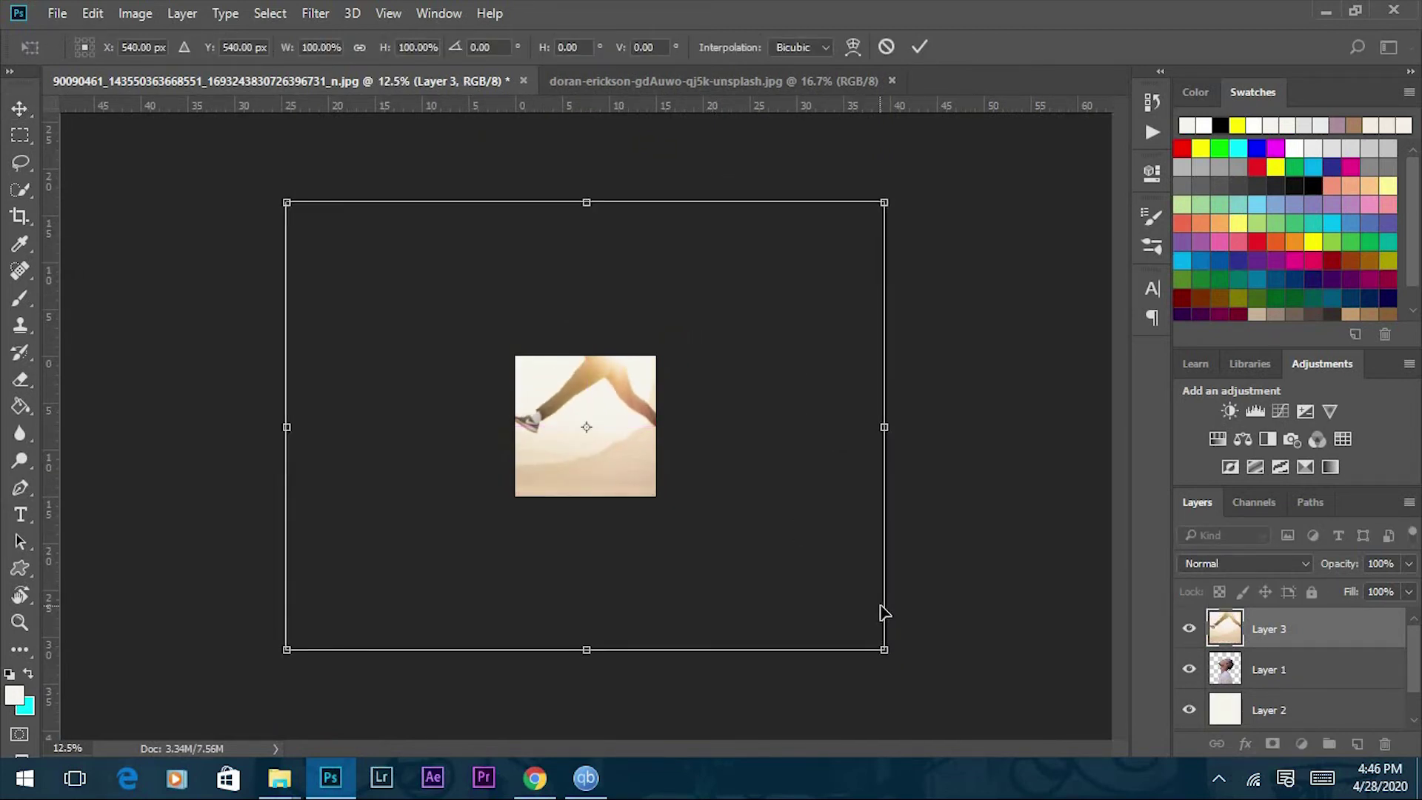
{"action": "left_click_drag", "start_coordinate": [869, 634], "coordinate": [649, 473]}
{"action": "left_click", "coordinate": [920, 49]}
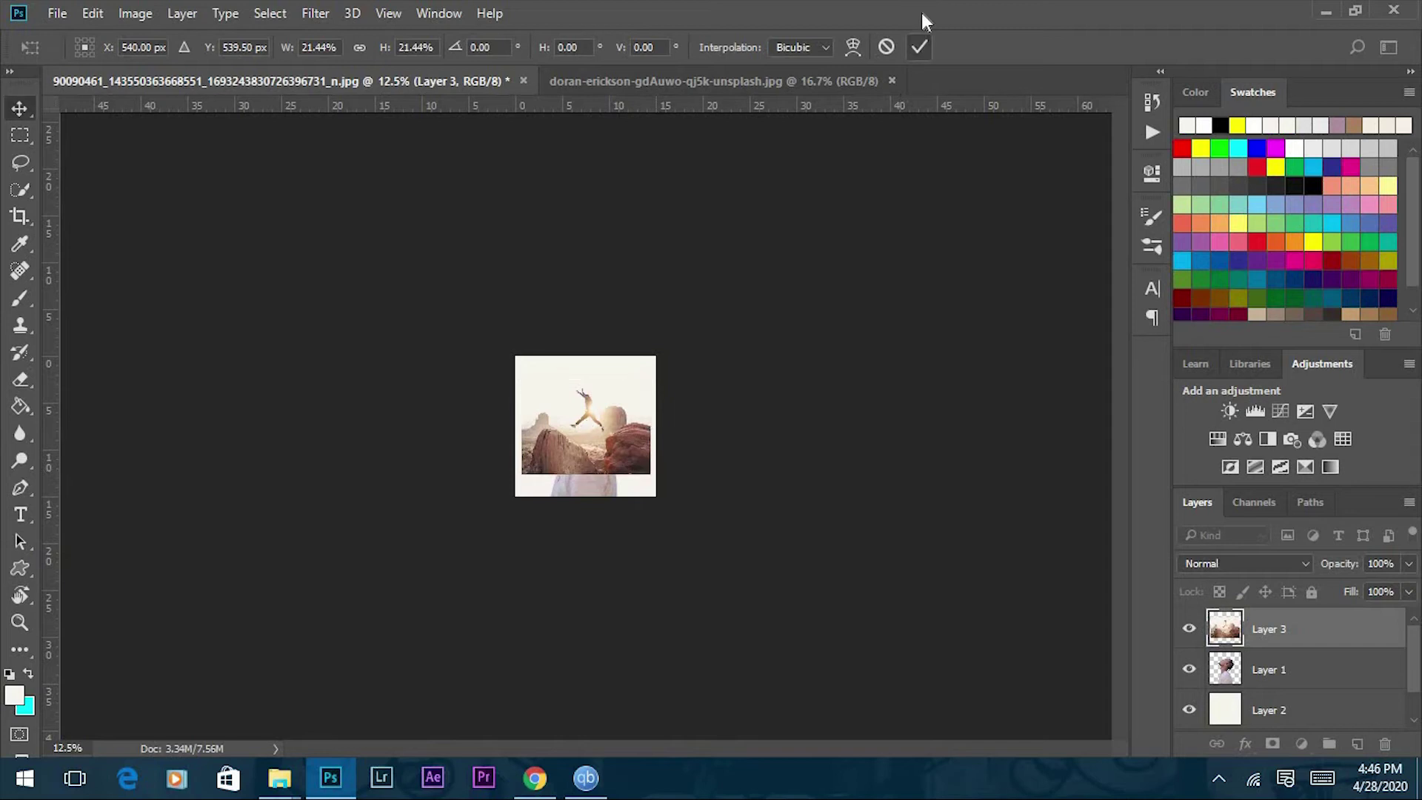
{"action": "key", "text": "ctrl+0"}
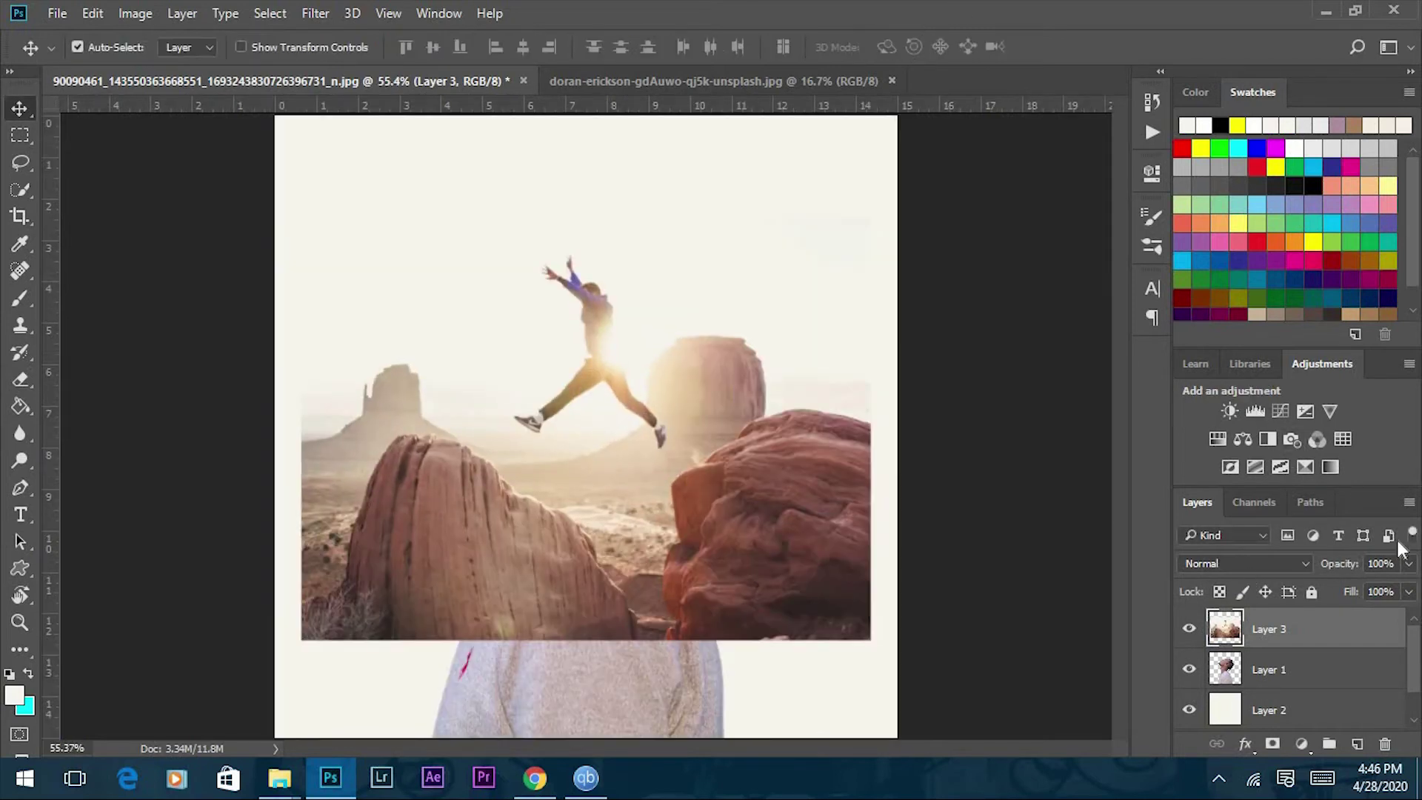
- Lower the desert layer's opacity to 54%, rotate it about 90° clockwise and position it over the man's profile
{"action": "left_click", "coordinate": [1407, 563]}
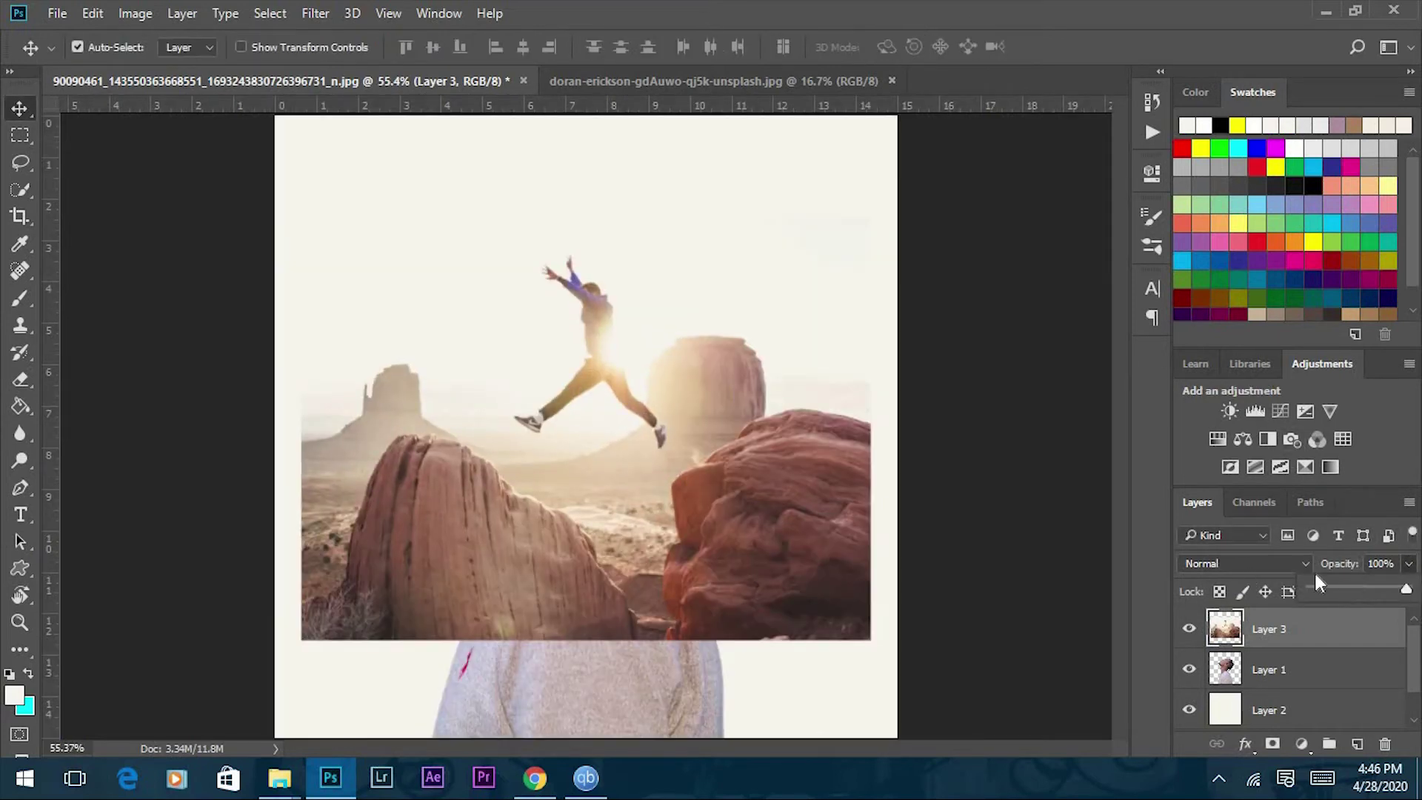
{"action": "left_click_drag", "start_coordinate": [1409, 590], "coordinate": [1362, 590]}
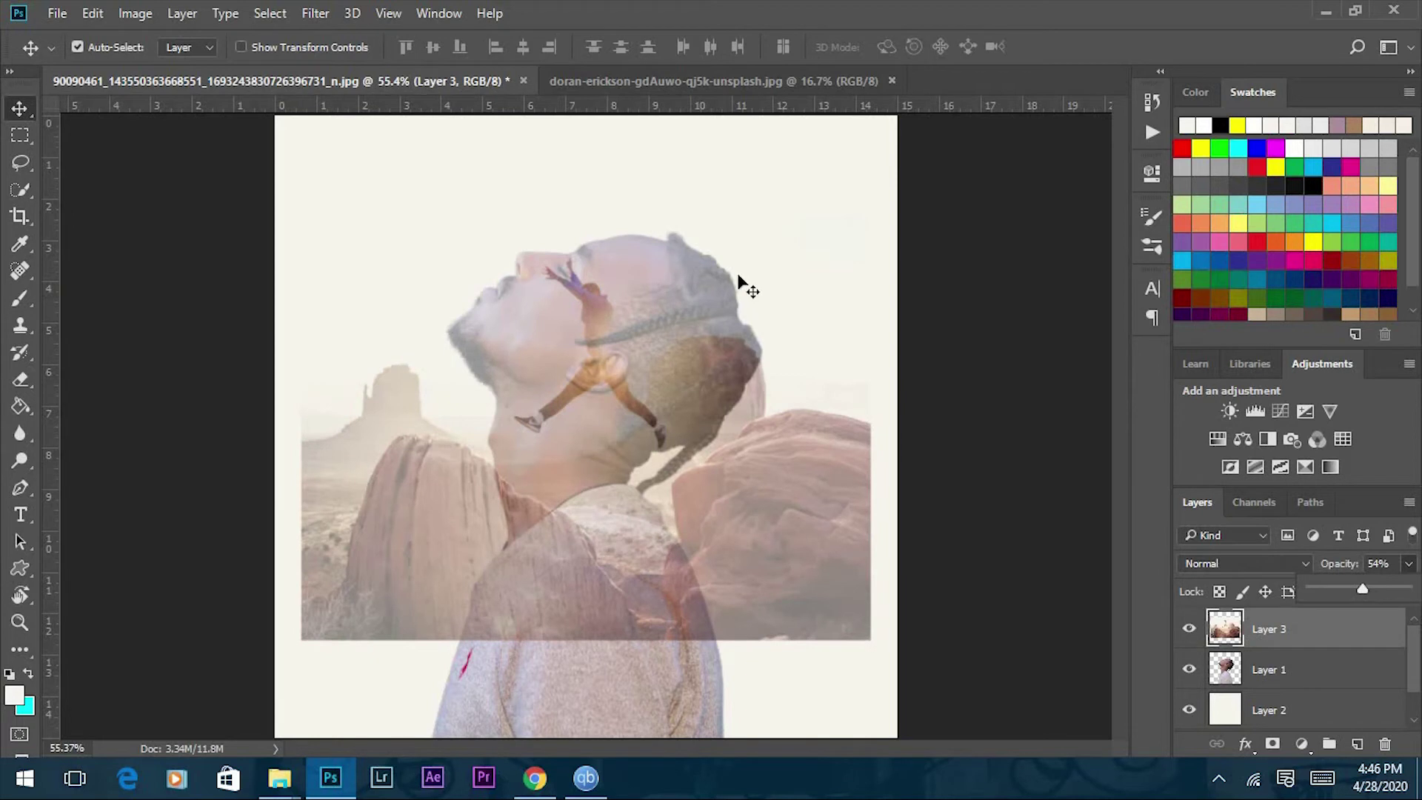
{"action": "key", "text": "ctrl"}
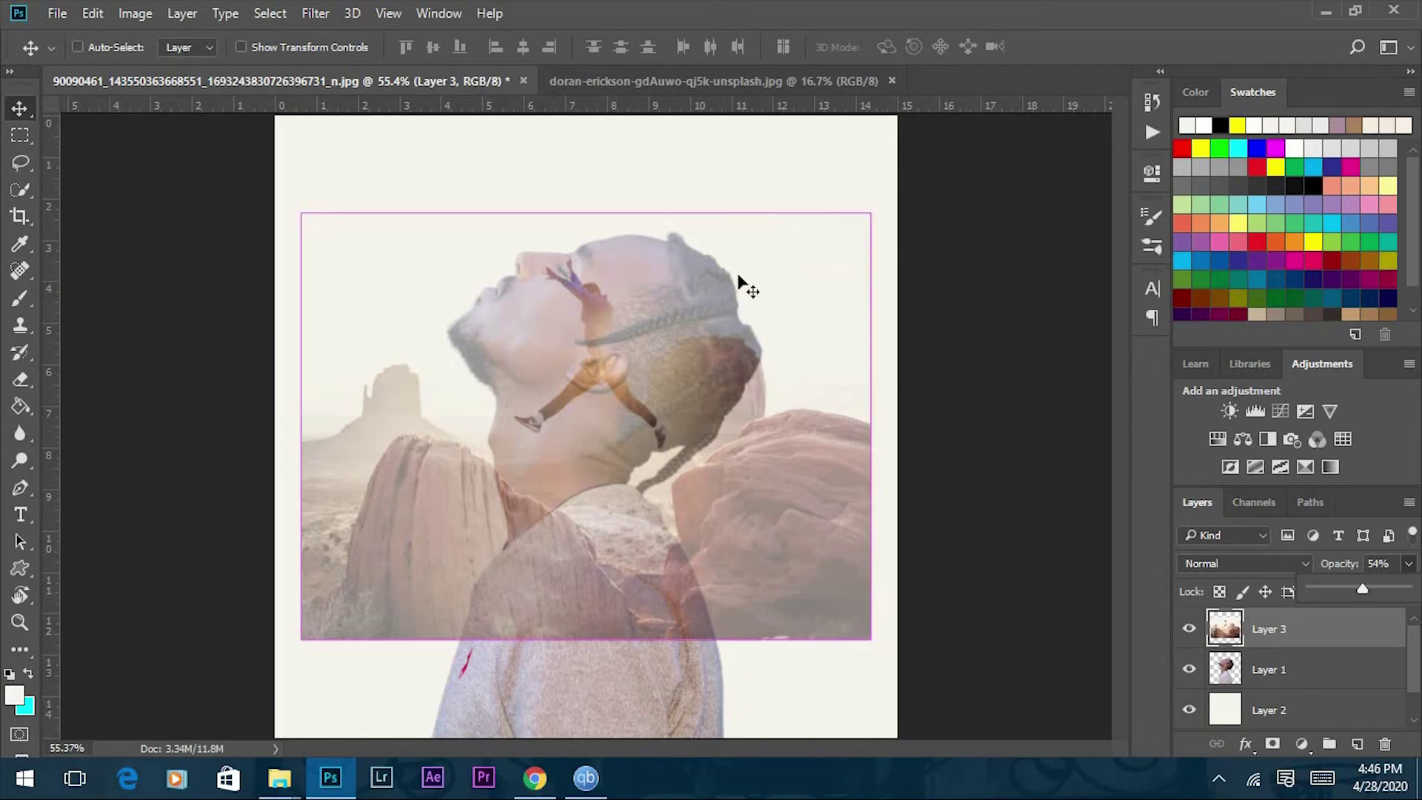
{"action": "key", "text": "ctrl+t"}
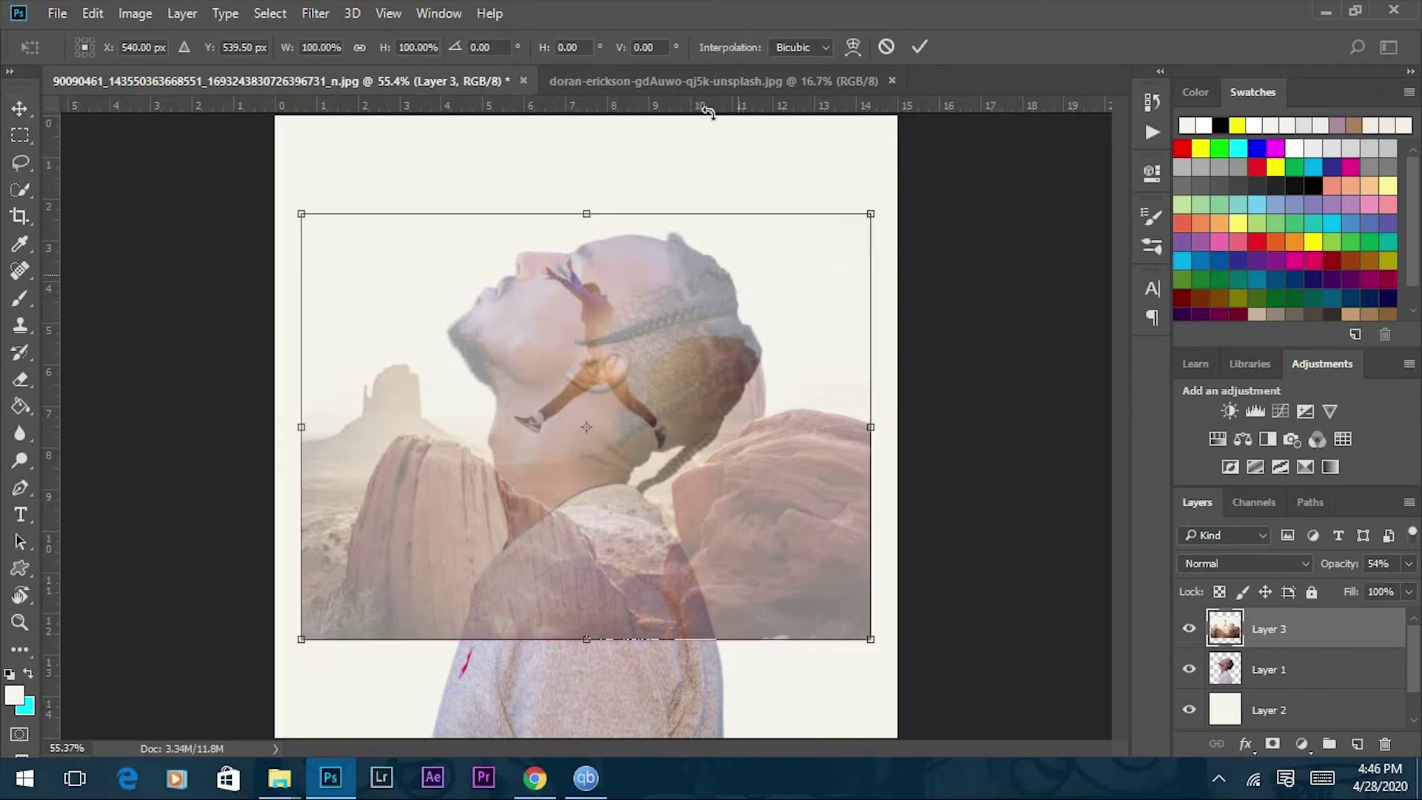
{"action": "left_click_drag", "start_coordinate": [862, 145], "coordinate": [768, 625]}
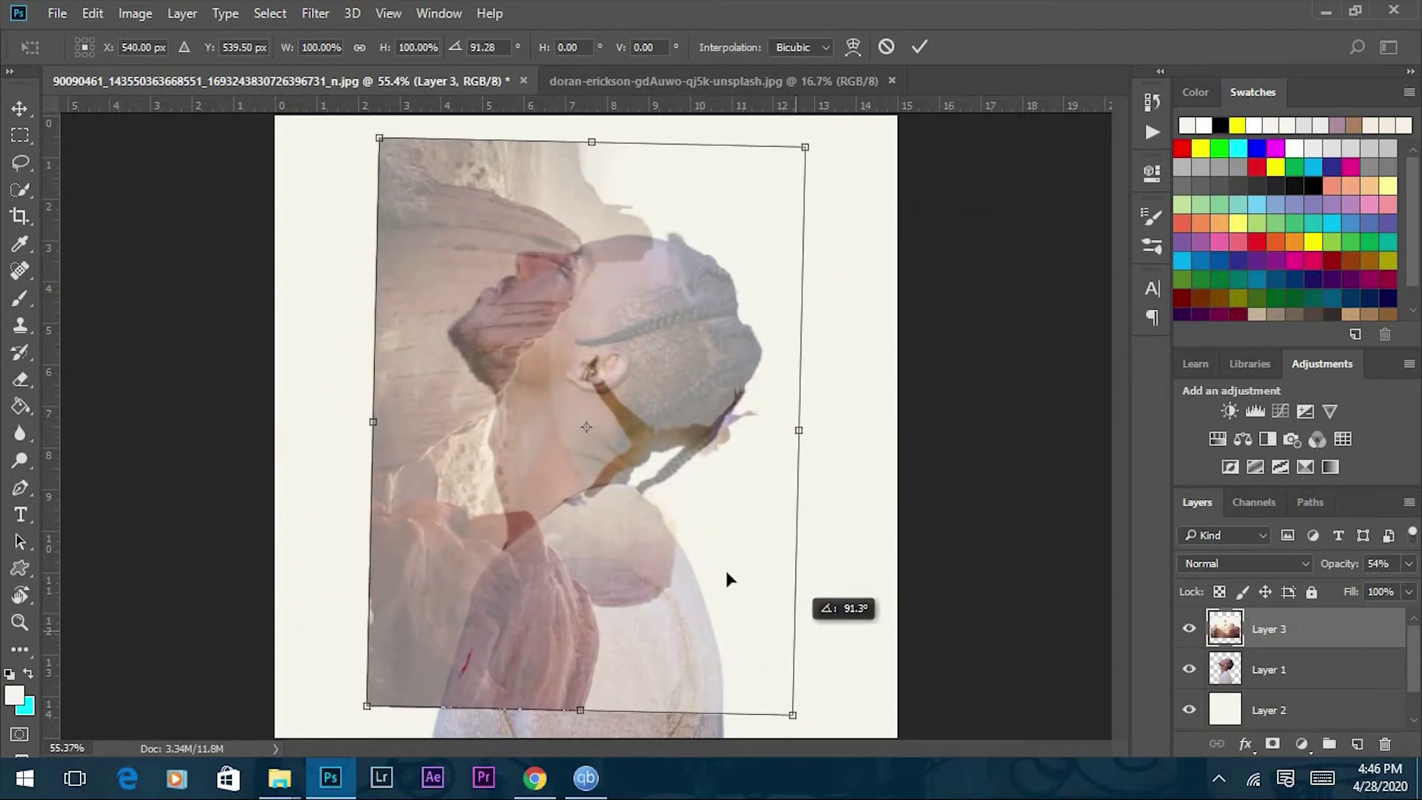
{"action": "left_click_drag", "start_coordinate": [719, 552], "coordinate": [722, 574]}
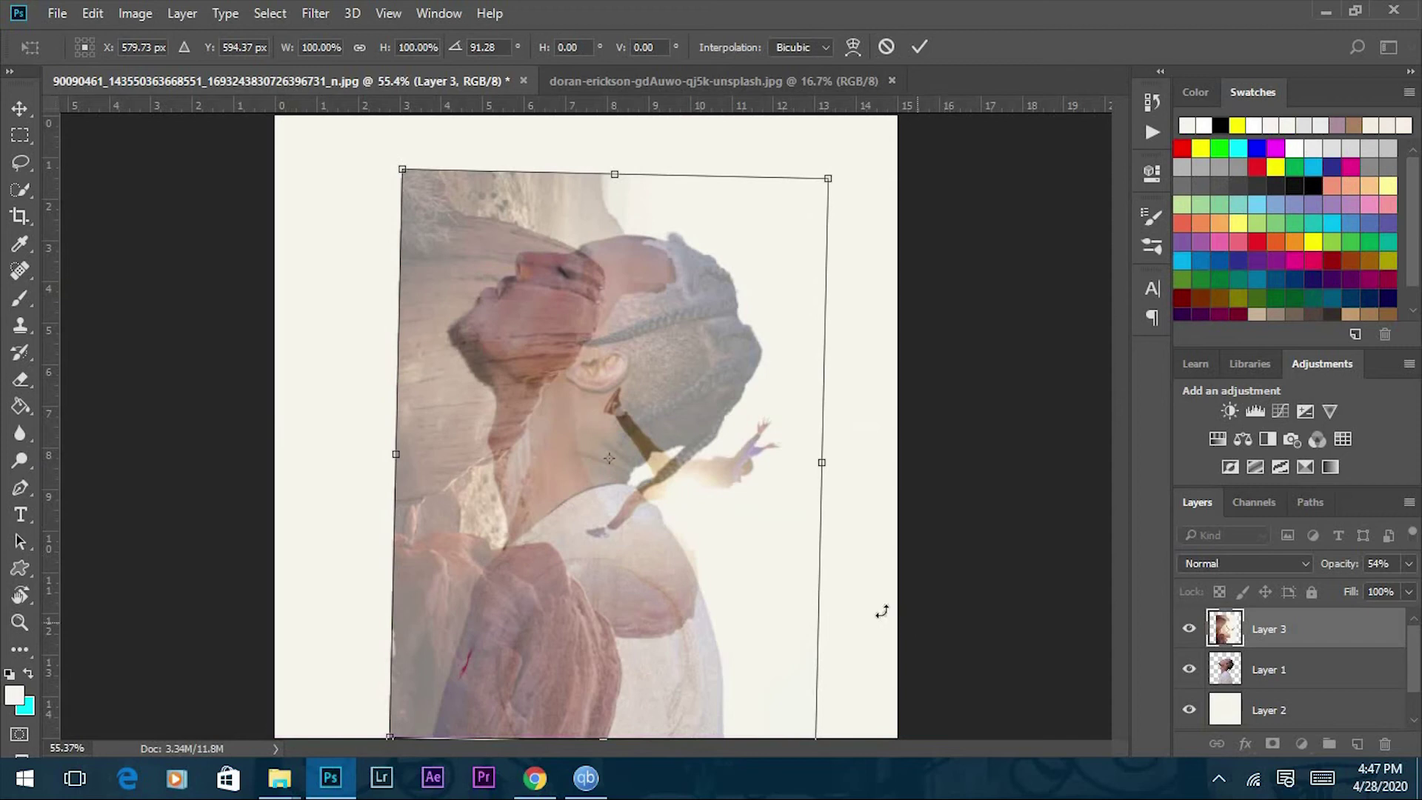
{"action": "left_click_drag", "start_coordinate": [880, 604], "coordinate": [881, 599]}
{"action": "left_click_drag", "start_coordinate": [615, 540], "coordinate": [624, 544]}
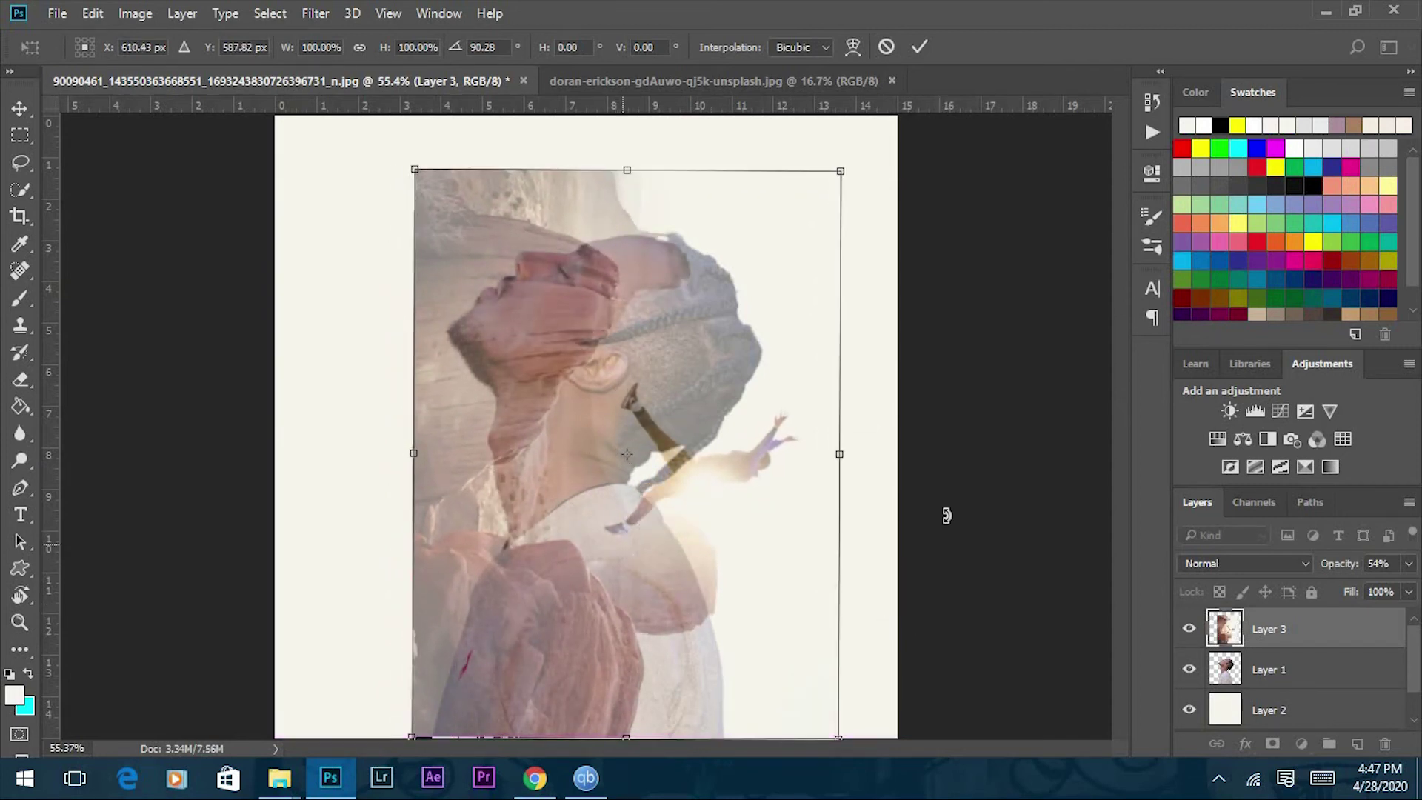
{"action": "left_click", "coordinate": [916, 46]}
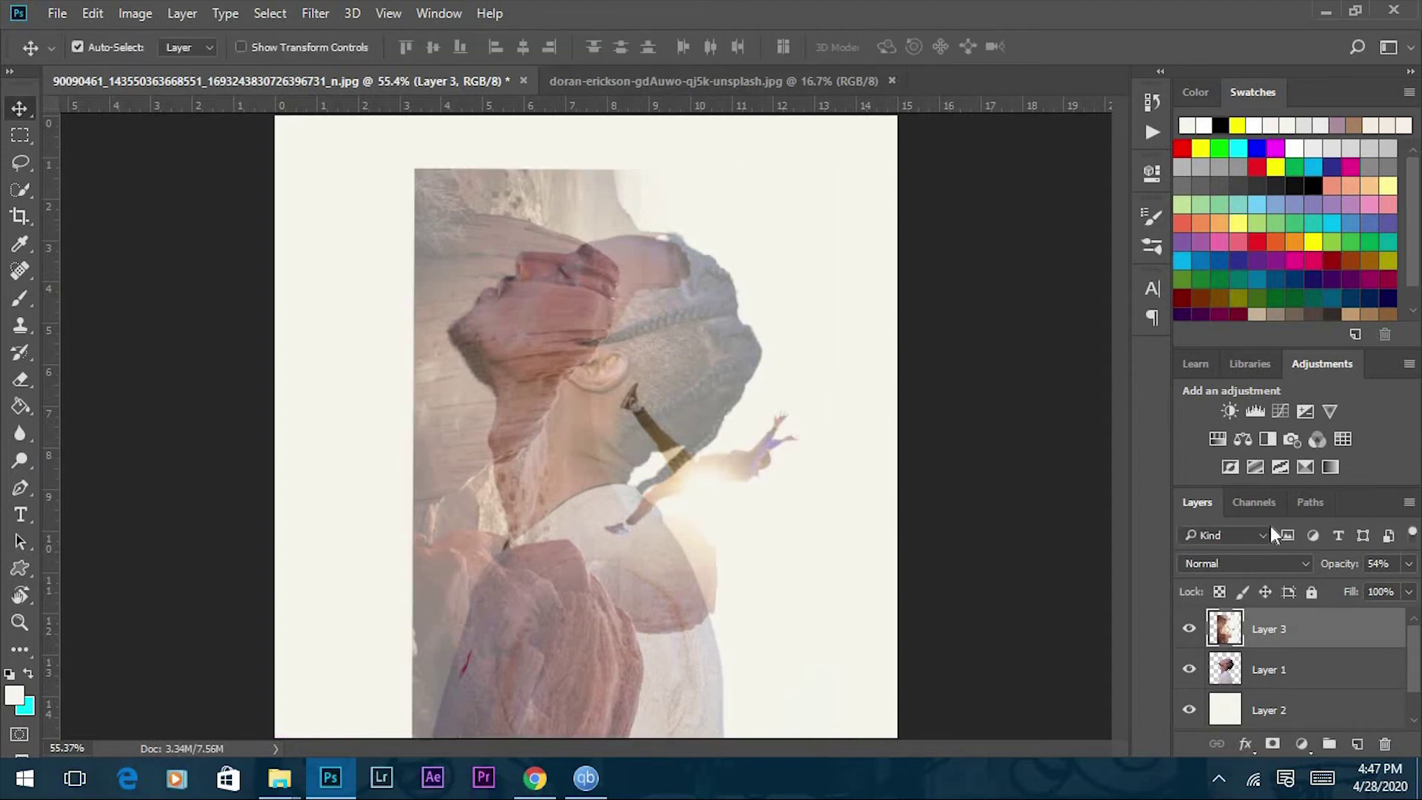
- Restore the desert layer's opacity to 100% and mask it to the silhouette of the man's cutout layer
{"action": "left_click", "coordinate": [1408, 563]}
{"action": "left_click_drag", "start_coordinate": [1360, 589], "coordinate": [1405, 588]}
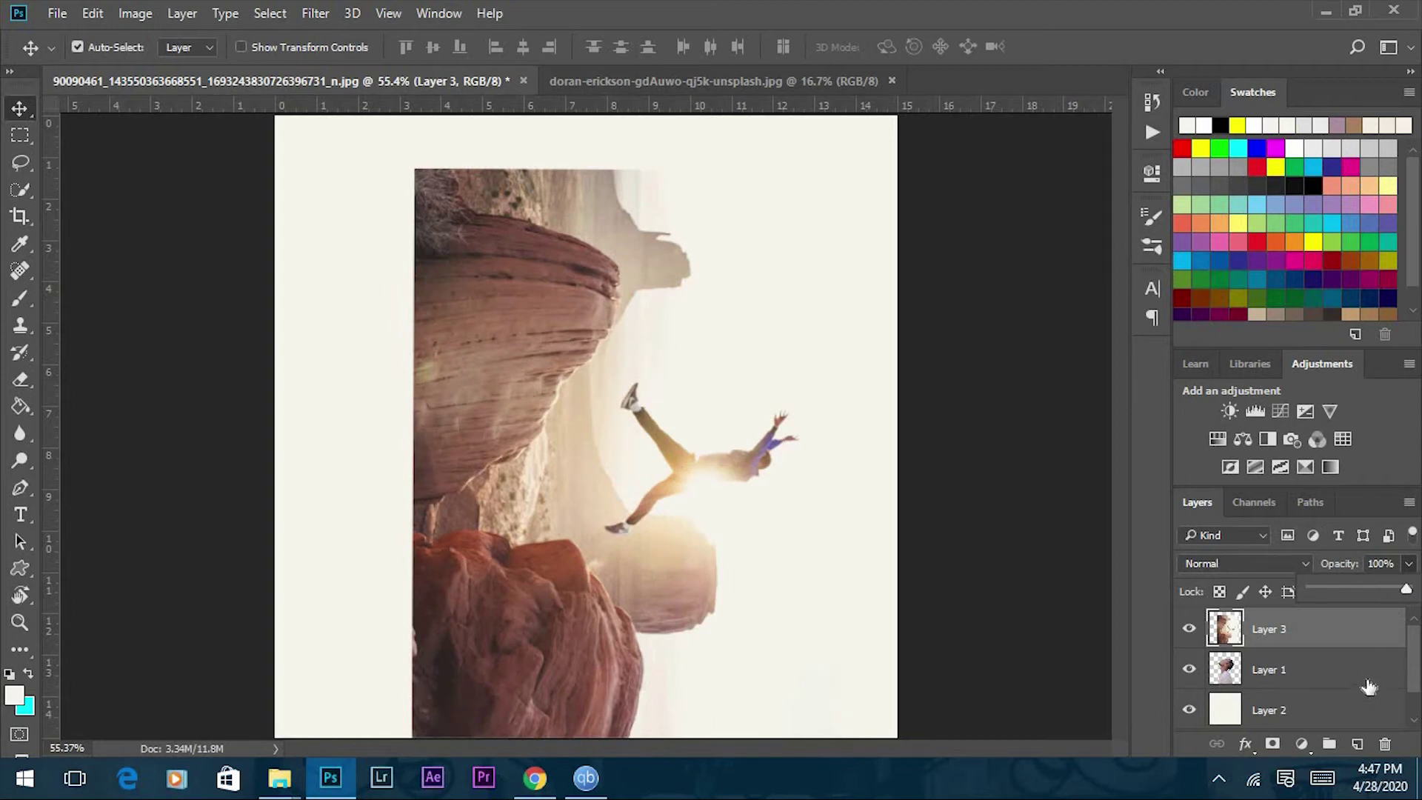
{"action": "left_click", "coordinate": [1297, 632]}
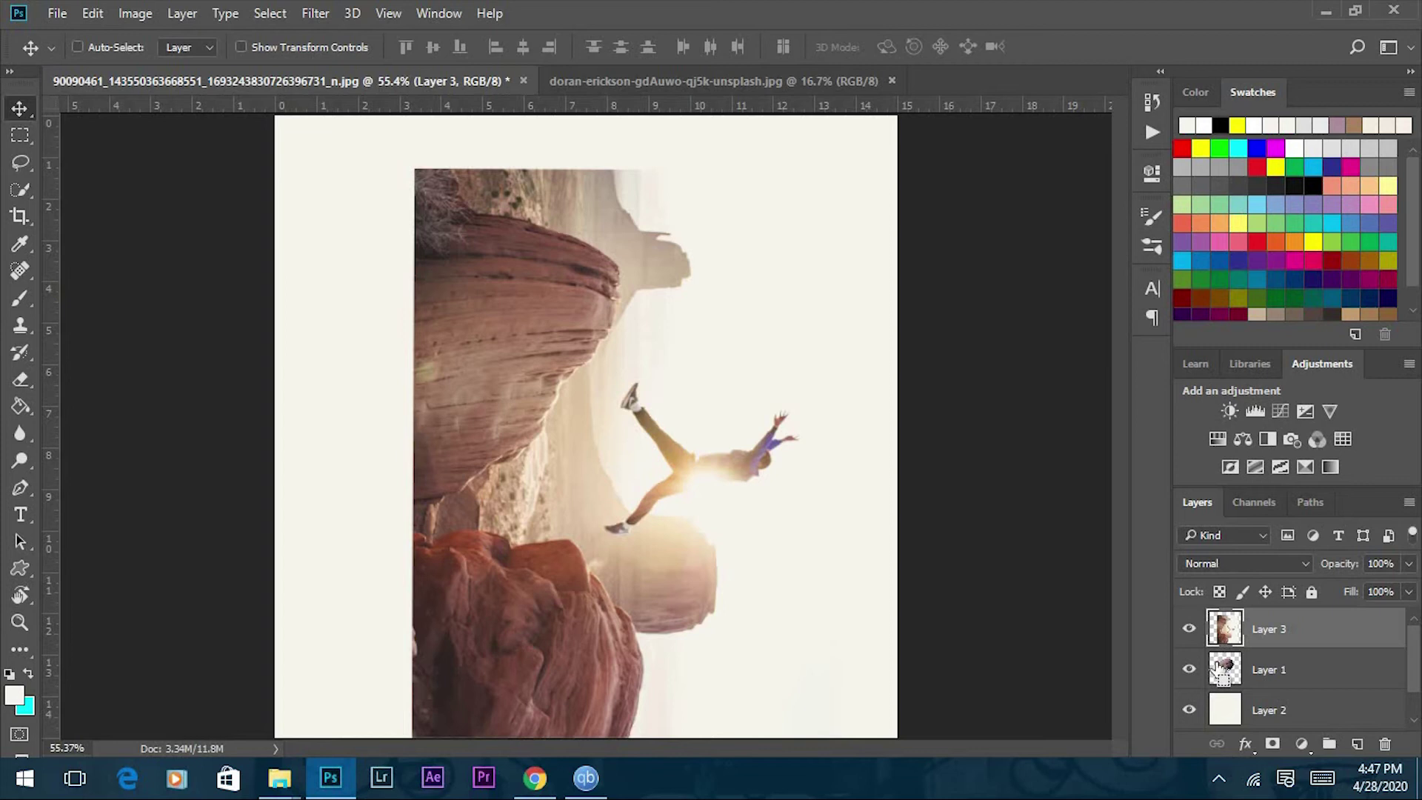
{"action": "left_click", "coordinate": [1227, 671], "text": "ctrl"}
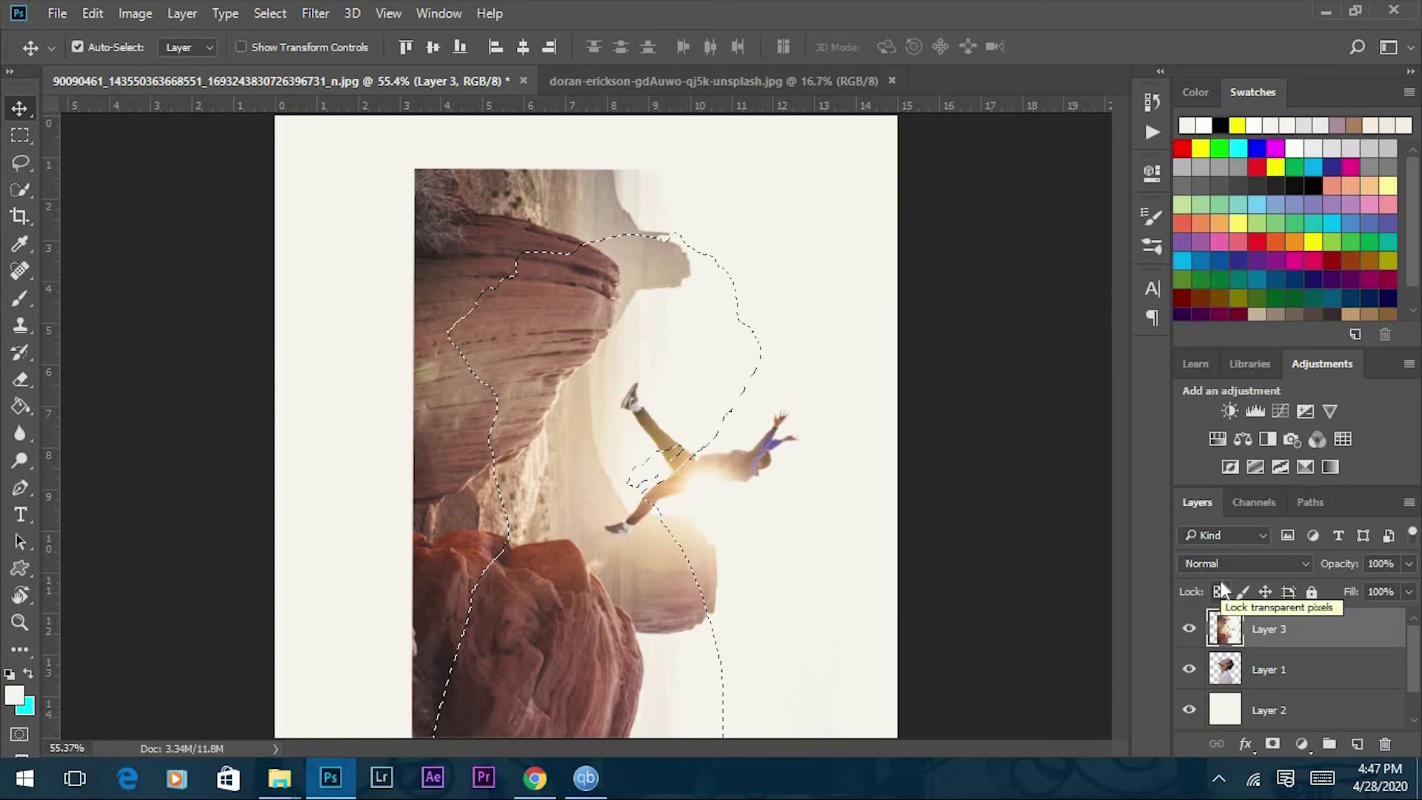
{"action": "left_click", "coordinate": [1272, 745]}
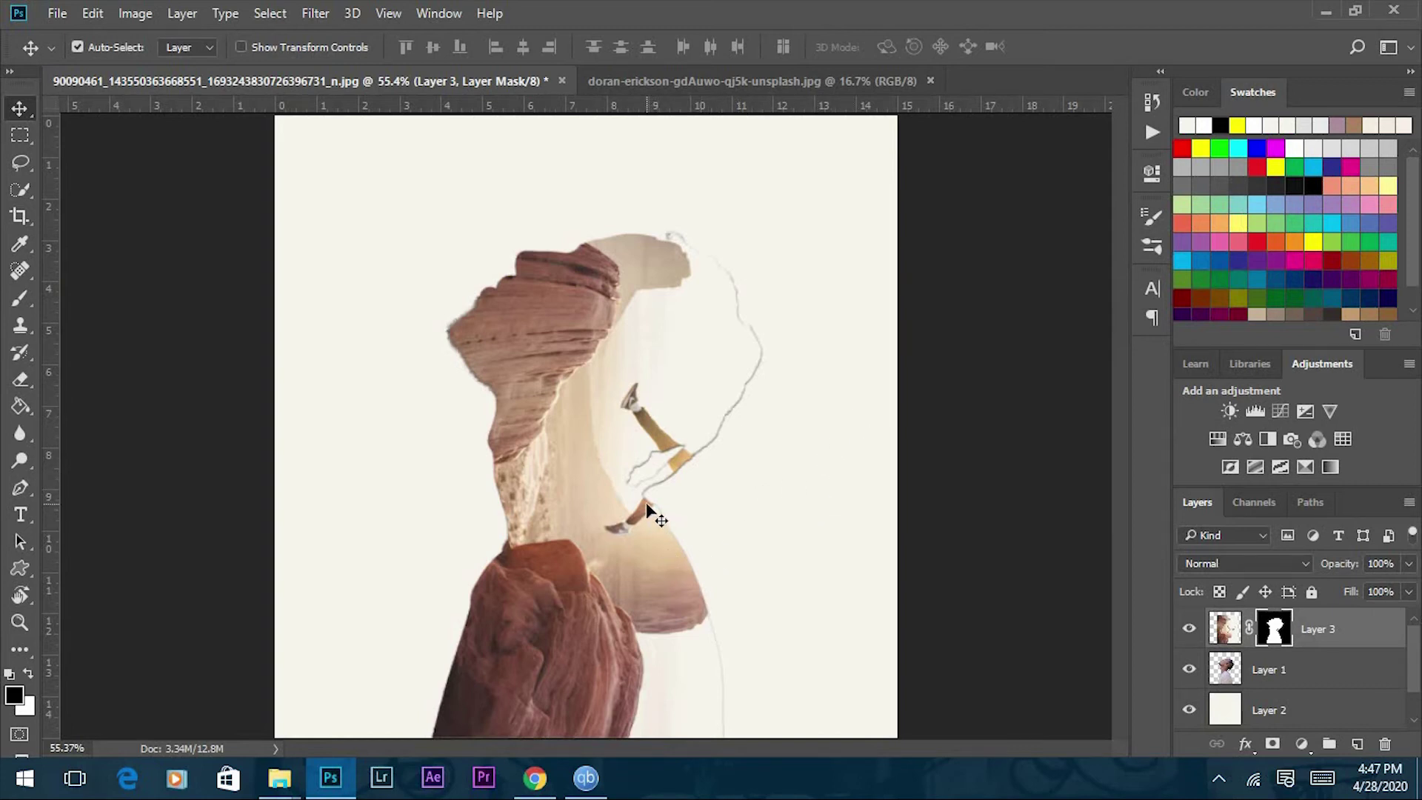
- Paint white on the desert layer's mask with a size 150 brush at 100% opacity to reveal the whole jumping figure
{"action": "left_click", "coordinate": [13, 309]}
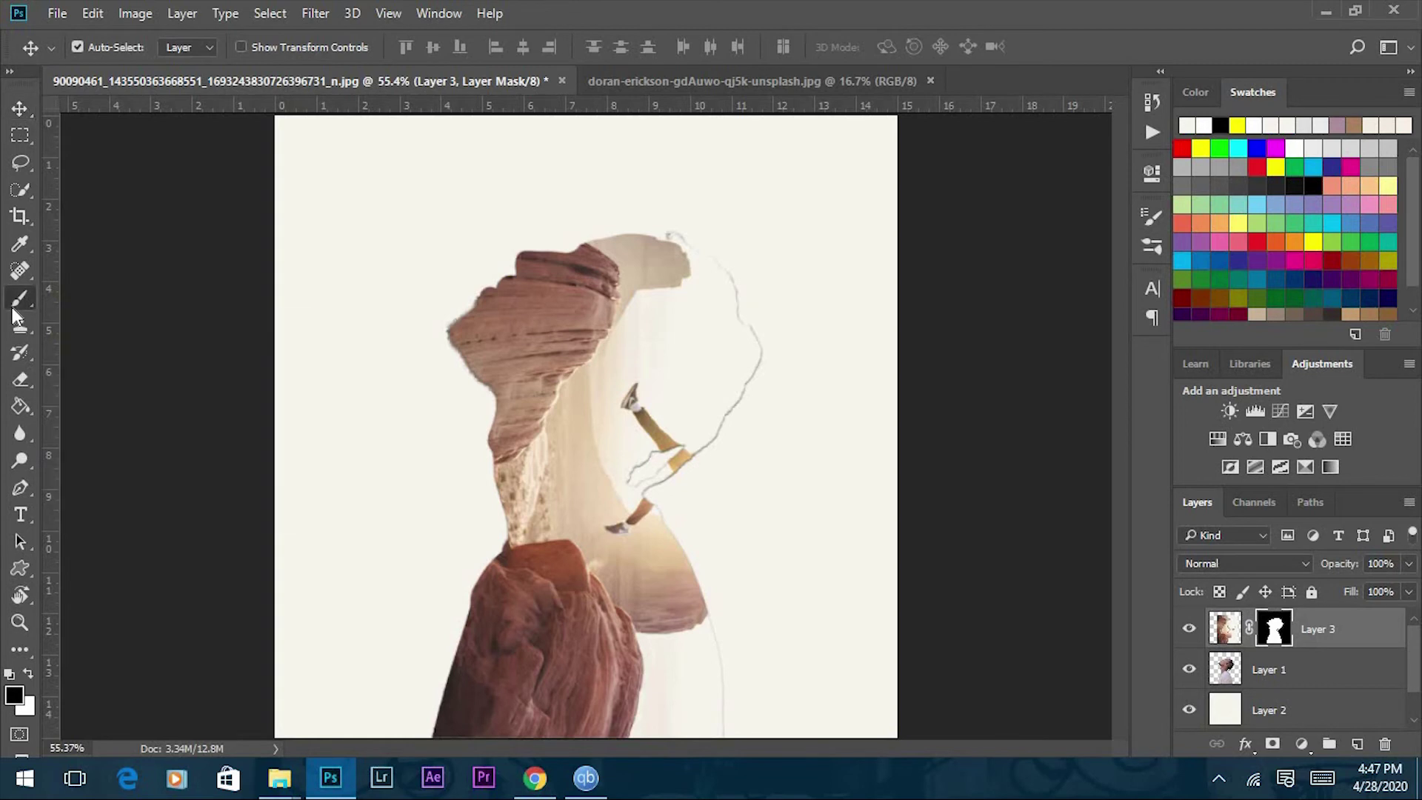
{"action": "left_click", "coordinate": [26, 672]}
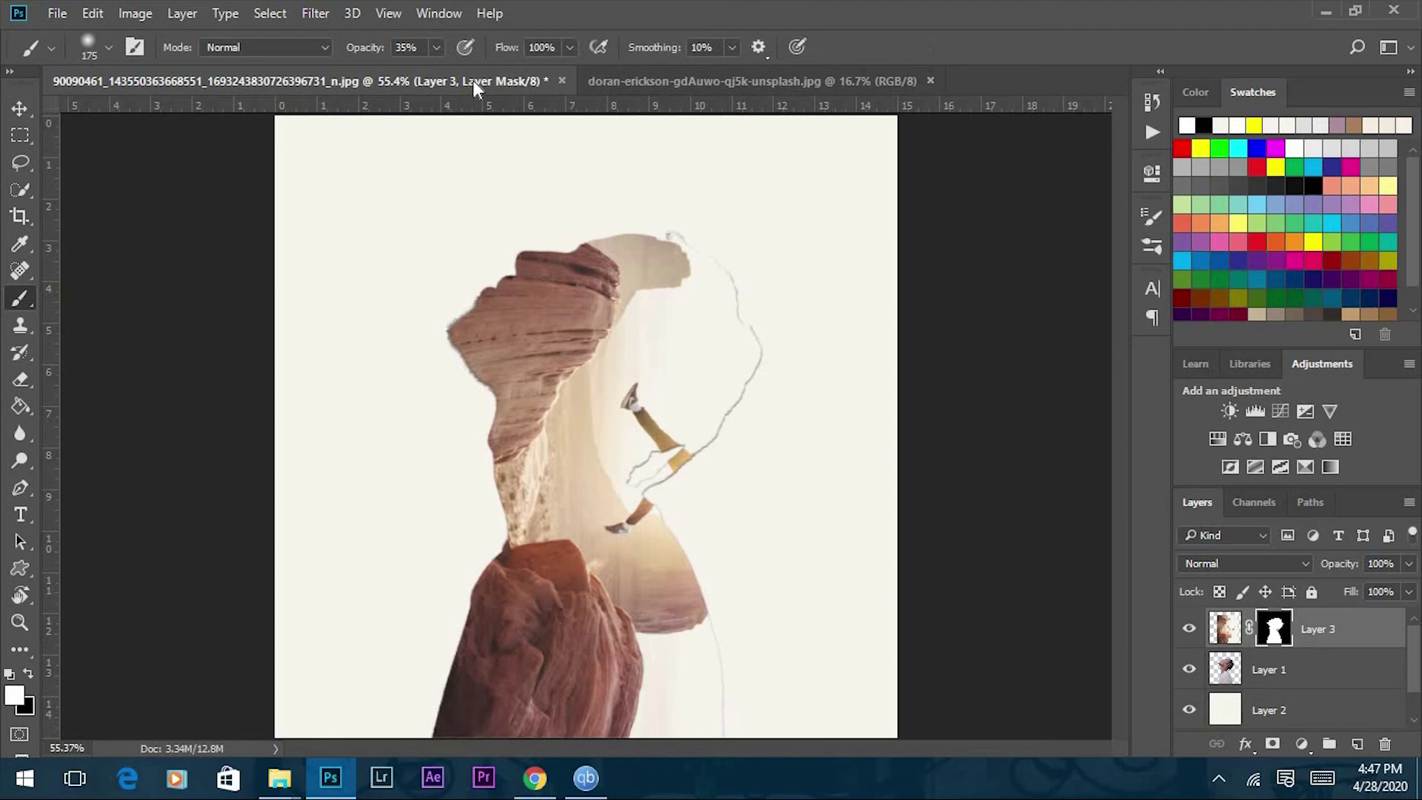
{"action": "left_click_drag", "start_coordinate": [431, 47], "coordinate": [587, 67]}
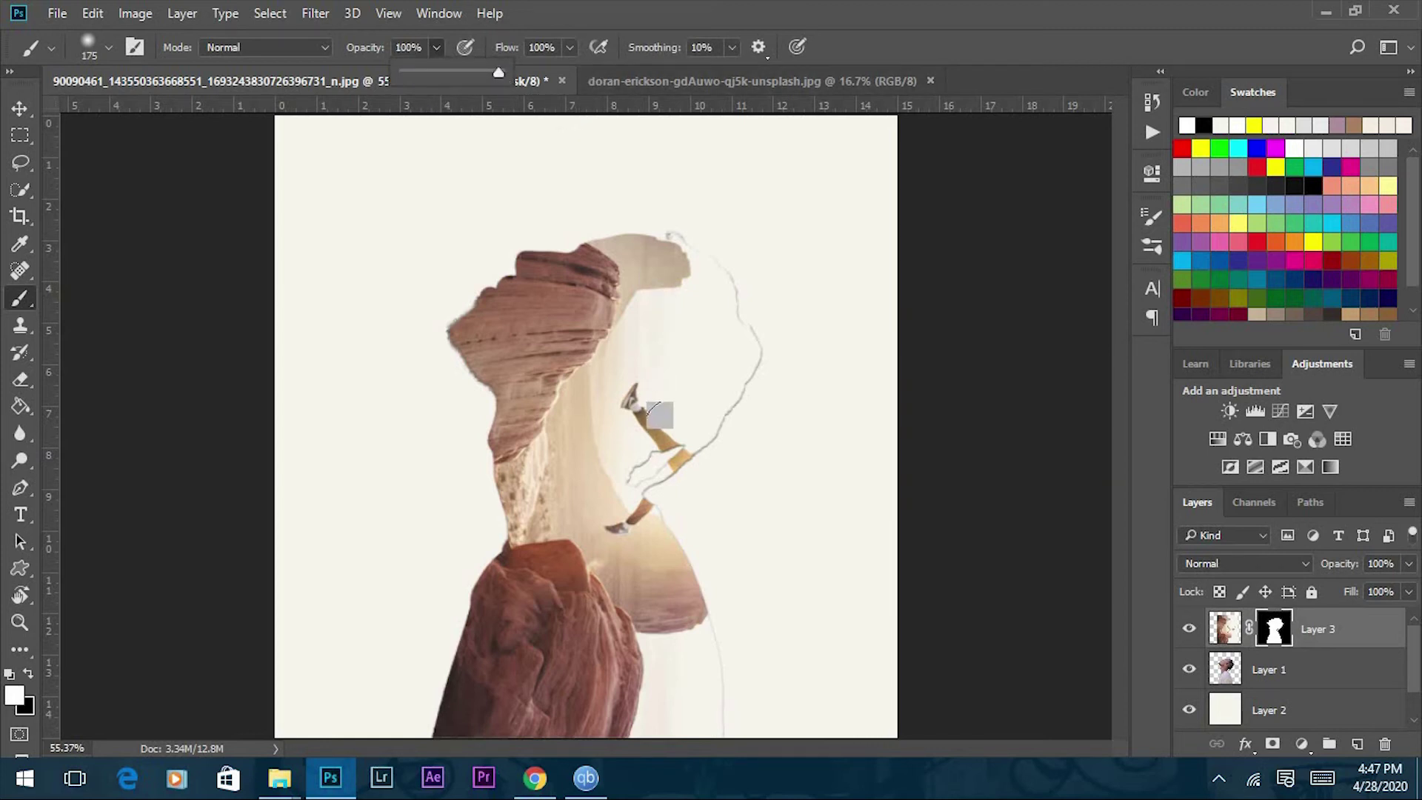
{"action": "key", "text": "bracketleft"}
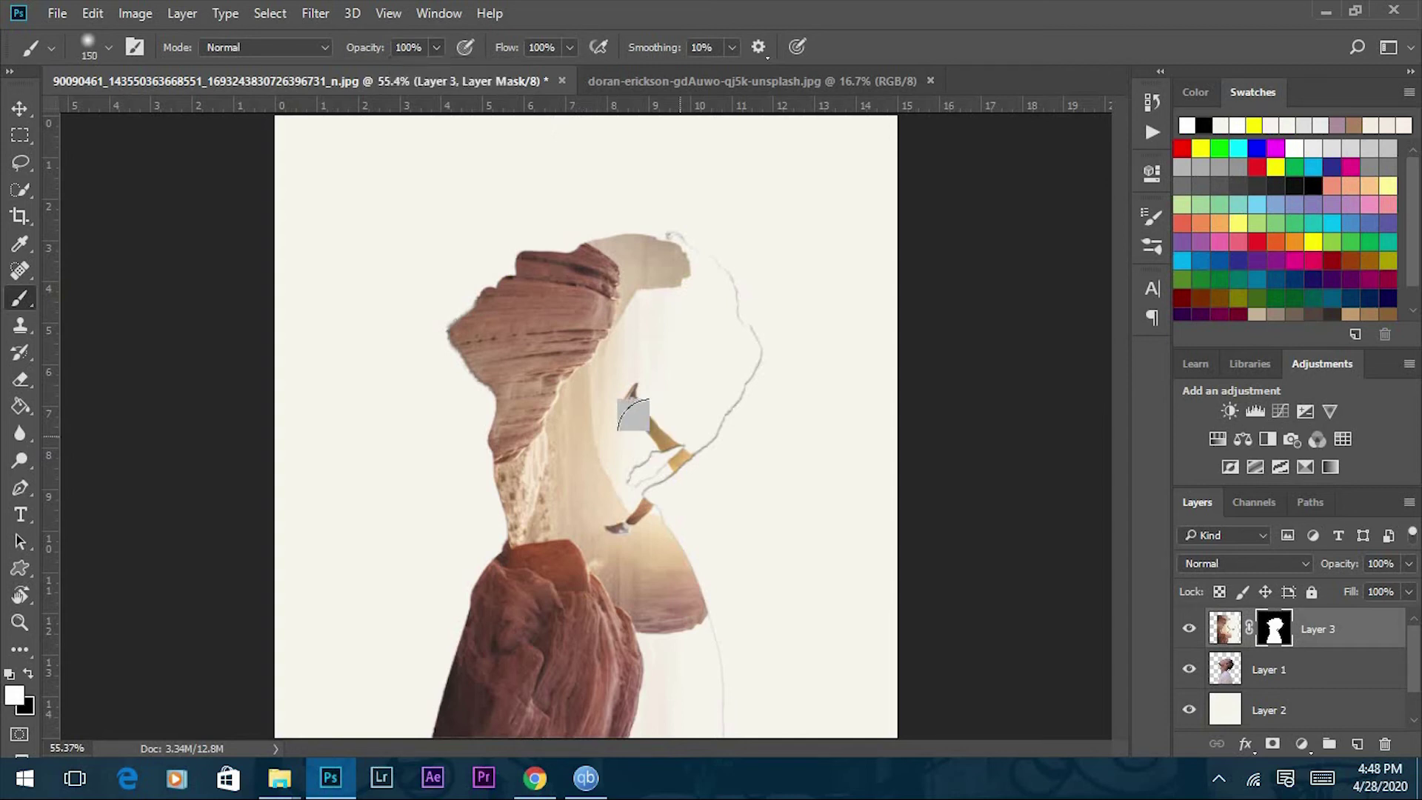
{"action": "mouse_move", "coordinate": [656, 433]}
{"action": "left_mouse_down"}
{"action": "mouse_move", "coordinate": [746, 449]}
{"action": "mouse_move", "coordinate": [774, 403]}
{"action": "mouse_move", "coordinate": [742, 444]}
{"action": "mouse_move", "coordinate": [676, 454]}
{"action": "mouse_move", "coordinate": [602, 498]}
{"action": "mouse_move", "coordinate": [742, 459]}
{"action": "left_mouse_up"}
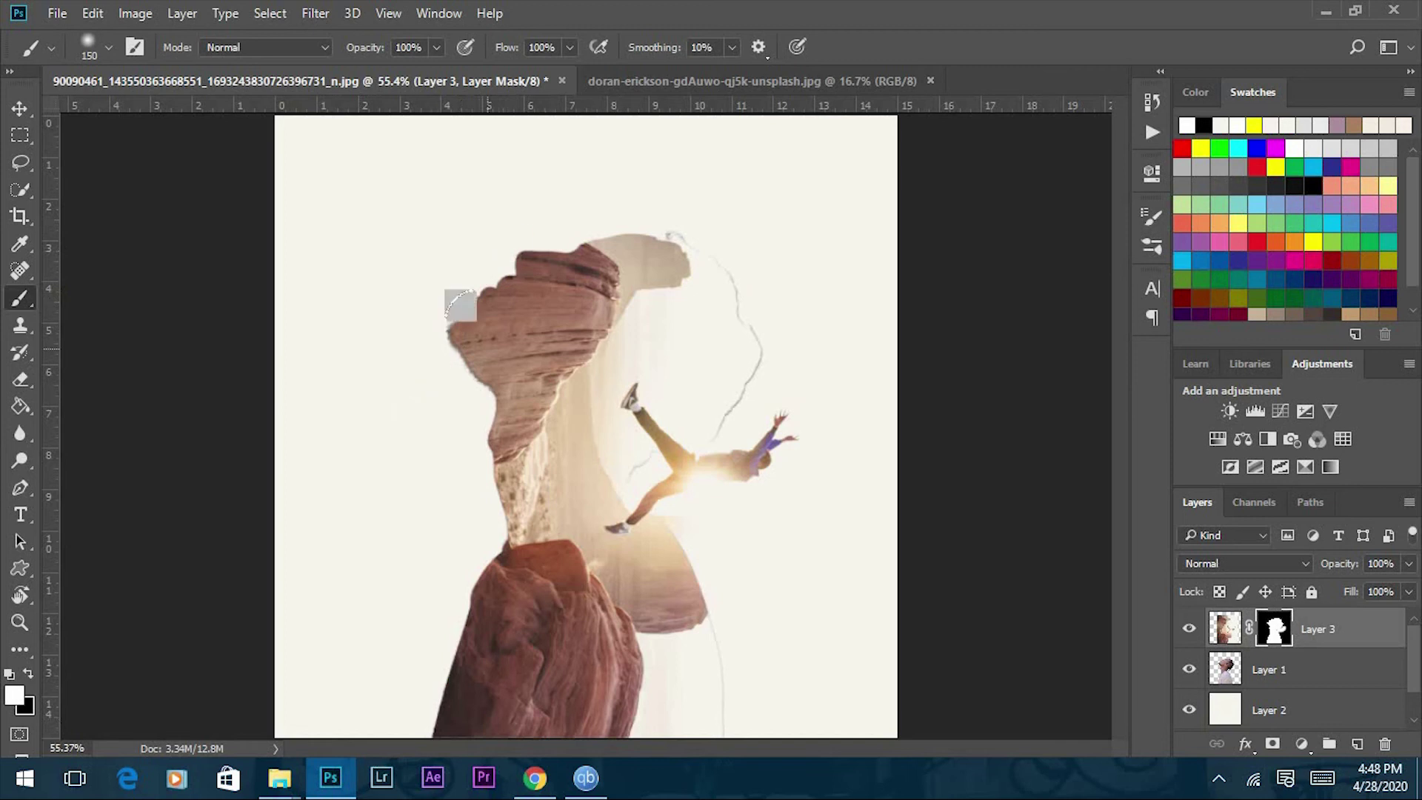
- Paint black on the mask at 35% brush opacity over the face, back of the head and sweater edges to blend in the portrait
{"action": "left_click", "coordinate": [31, 671]}
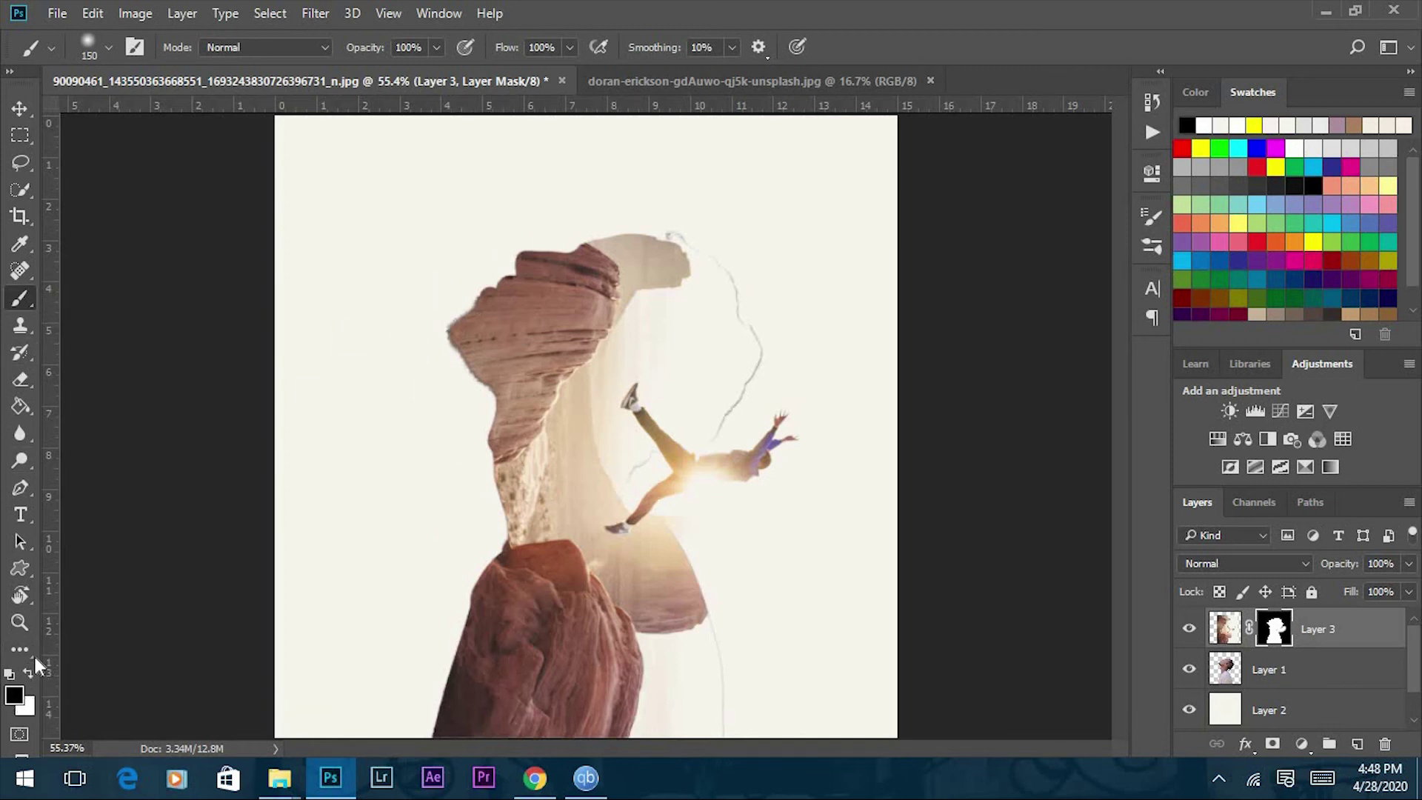
{"action": "left_click", "coordinate": [437, 47]}
{"action": "left_click", "coordinate": [375, 73]}
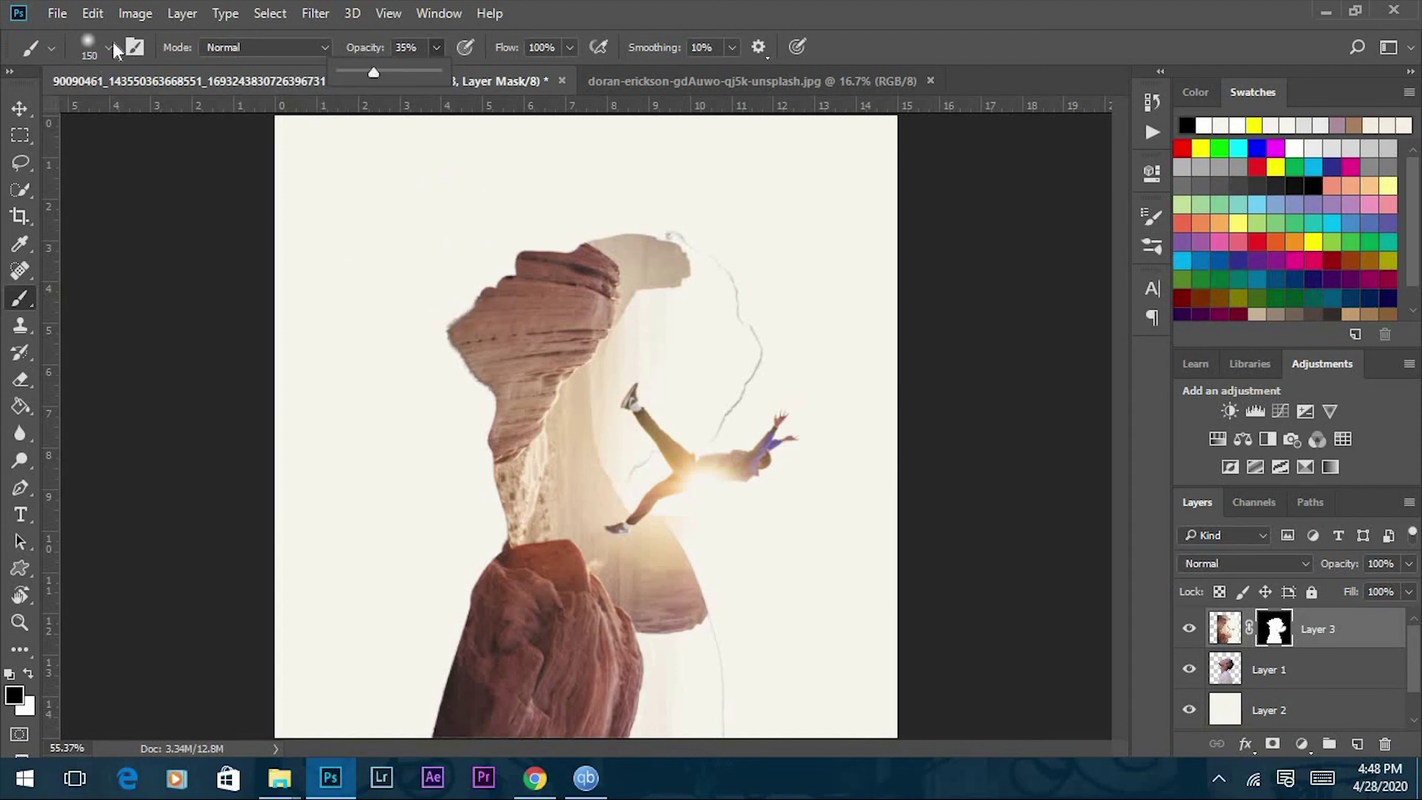
{"action": "mouse_move", "coordinate": [498, 266]}
{"action": "left_mouse_down"}
{"action": "mouse_move", "coordinate": [612, 229]}
{"action": "mouse_move", "coordinate": [521, 295]}
{"action": "mouse_move", "coordinate": [412, 330]}
{"action": "left_mouse_up"}
{"action": "mouse_move", "coordinate": [412, 331]}
{"action": "left_mouse_down"}
{"action": "mouse_move", "coordinate": [523, 291]}
{"action": "mouse_move", "coordinate": [576, 239]}
{"action": "mouse_move", "coordinate": [617, 228]}
{"action": "mouse_move", "coordinate": [536, 321]}
{"action": "mouse_move", "coordinate": [457, 374]}
{"action": "mouse_move", "coordinate": [492, 293]}
{"action": "mouse_move", "coordinate": [549, 245]}
{"action": "mouse_move", "coordinate": [591, 250]}
{"action": "mouse_move", "coordinate": [581, 319]}
{"action": "mouse_move", "coordinate": [462, 393]}
{"action": "left_mouse_up"}
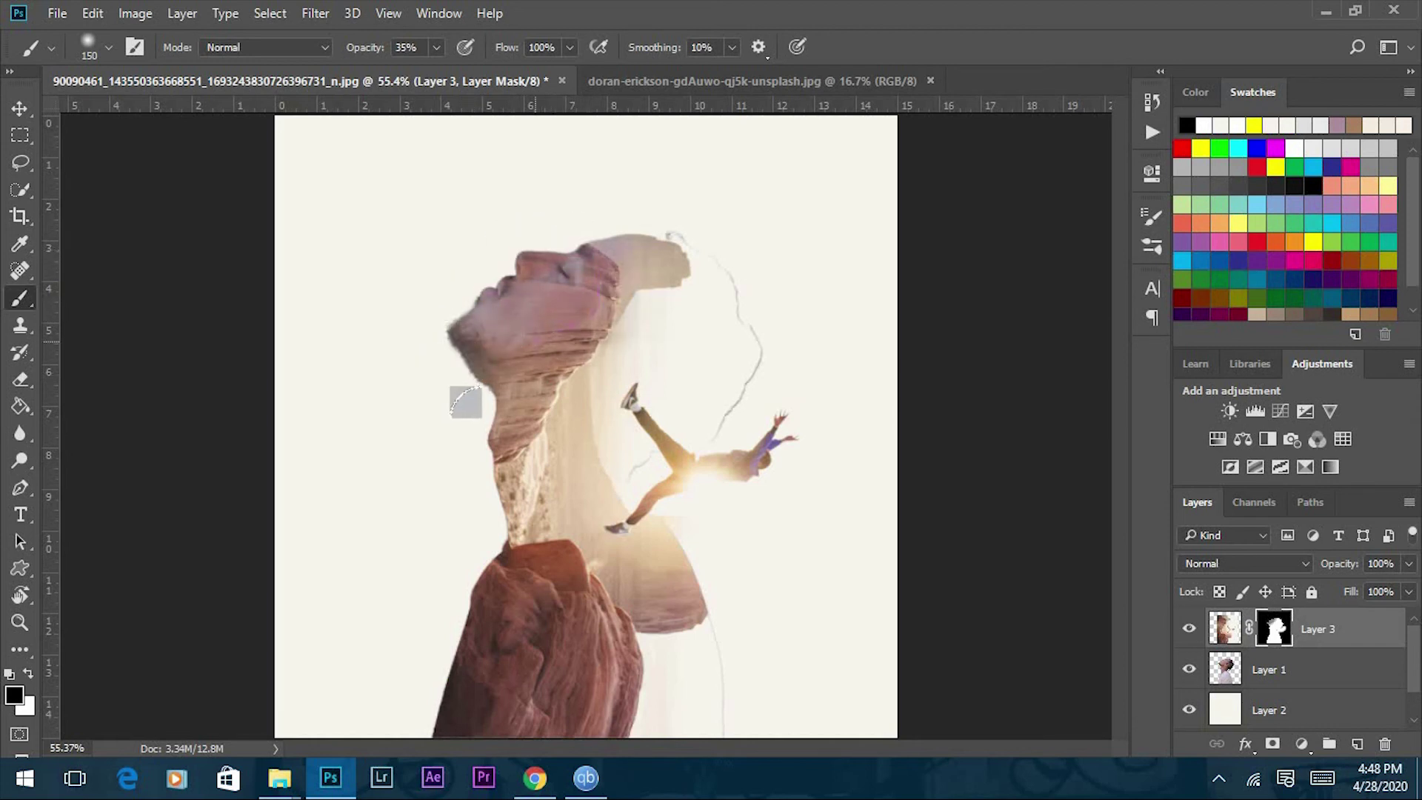
{"action": "mouse_move", "coordinate": [661, 226]}
{"action": "left_mouse_down"}
{"action": "mouse_move", "coordinate": [694, 231]}
{"action": "mouse_move", "coordinate": [756, 290]}
{"action": "mouse_move", "coordinate": [721, 415]}
{"action": "left_mouse_up"}
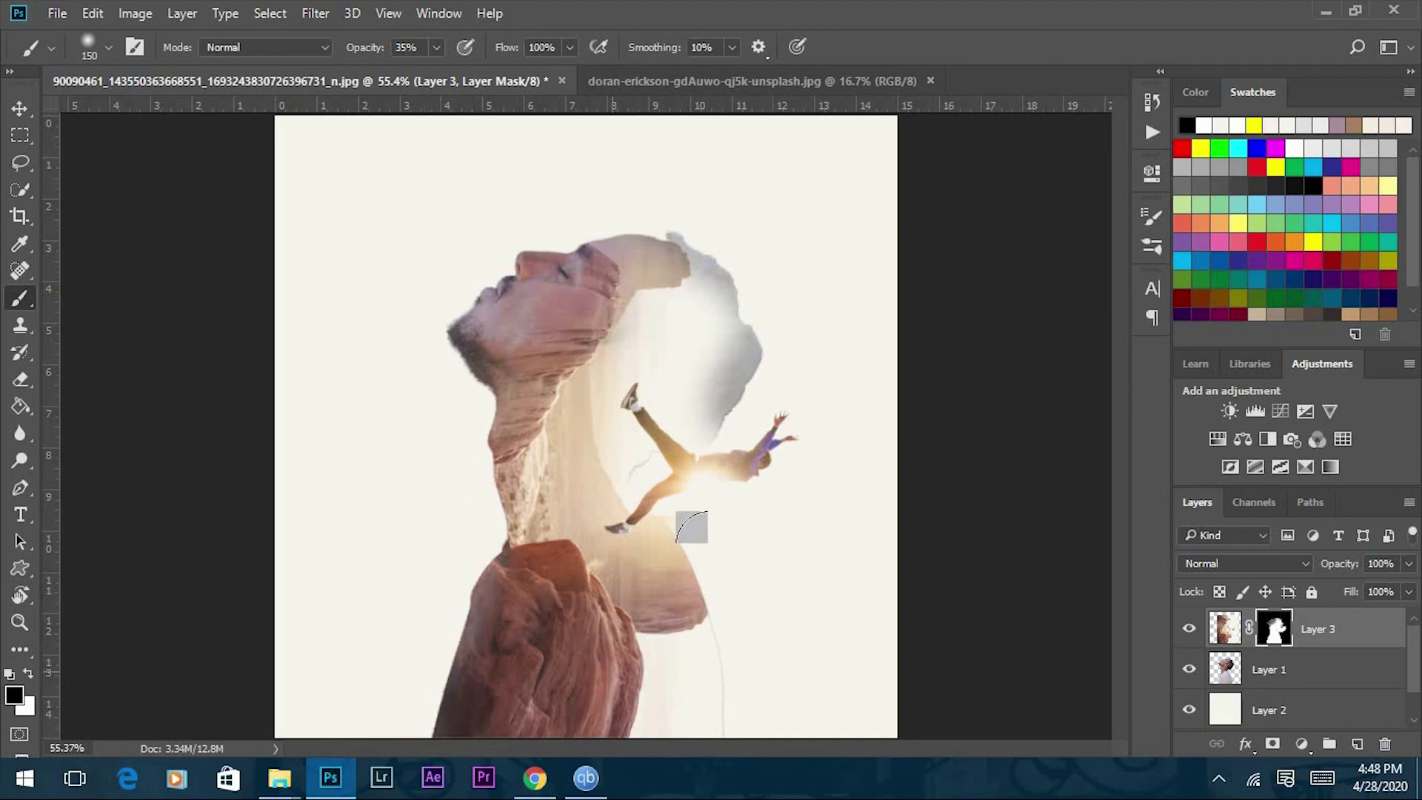
{"action": "left_click_drag", "start_coordinate": [696, 630], "coordinate": [707, 737]}
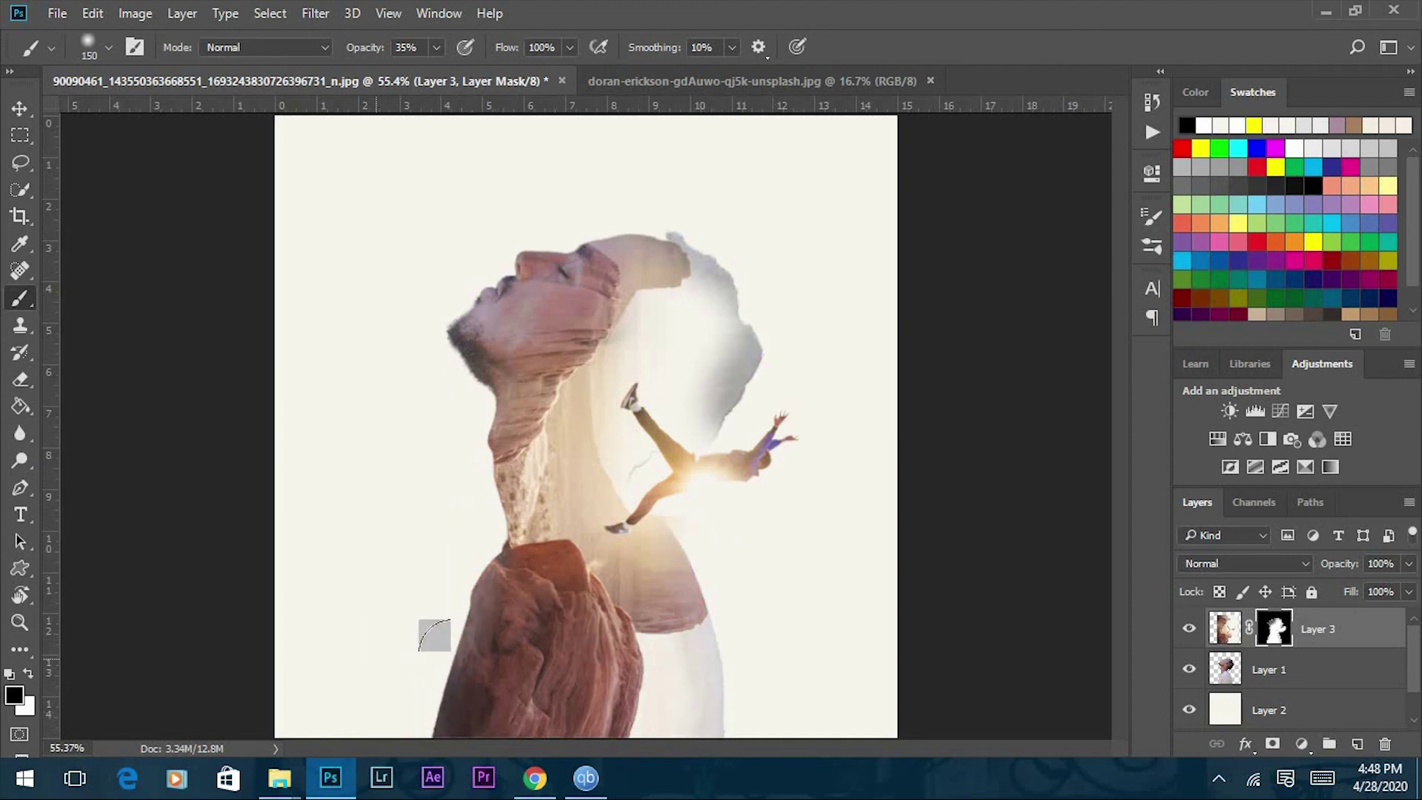
{"action": "left_click_drag", "start_coordinate": [410, 707], "coordinate": [452, 722]}
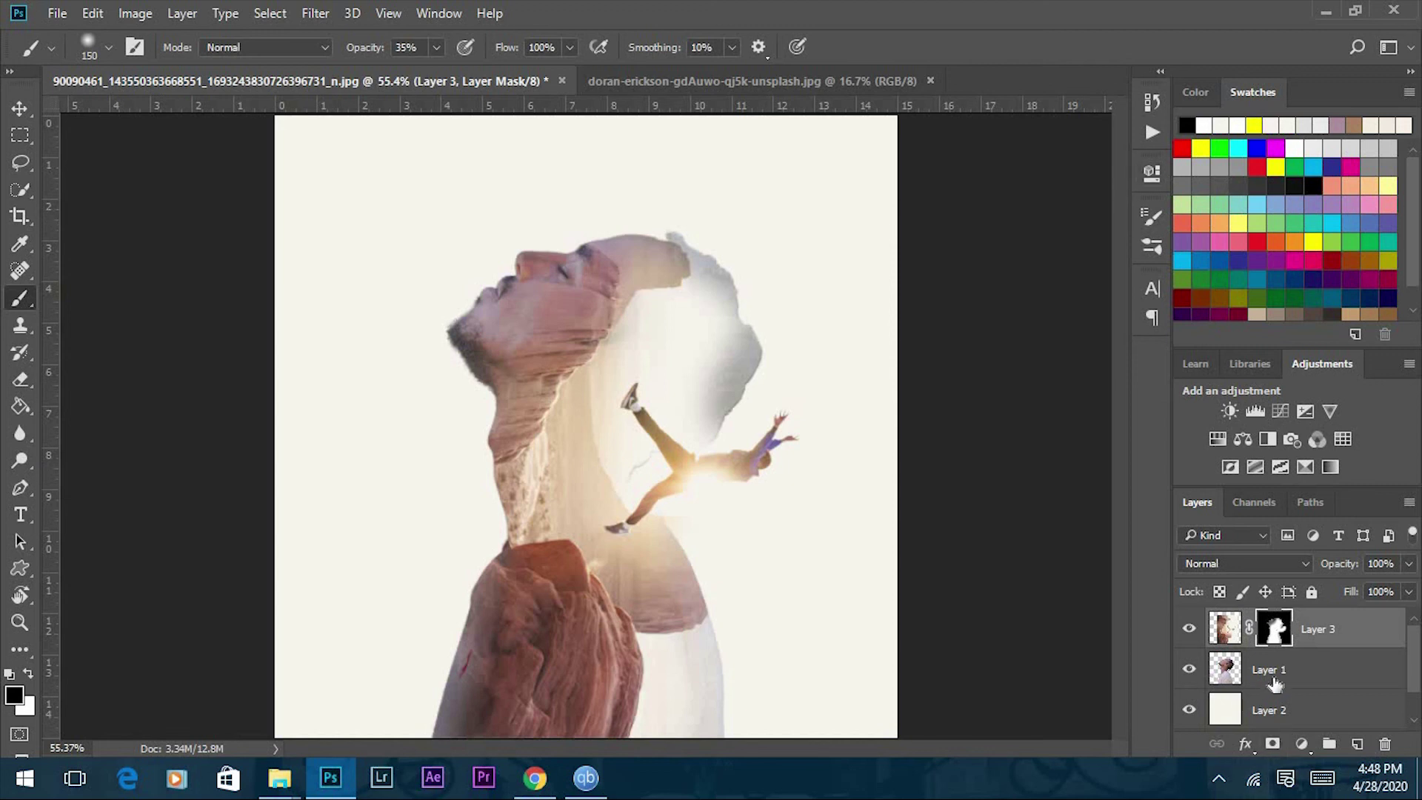
- Desaturate the layer with the man's cutout portrait to remove its color
{"action": "left_click", "coordinate": [1250, 678]}
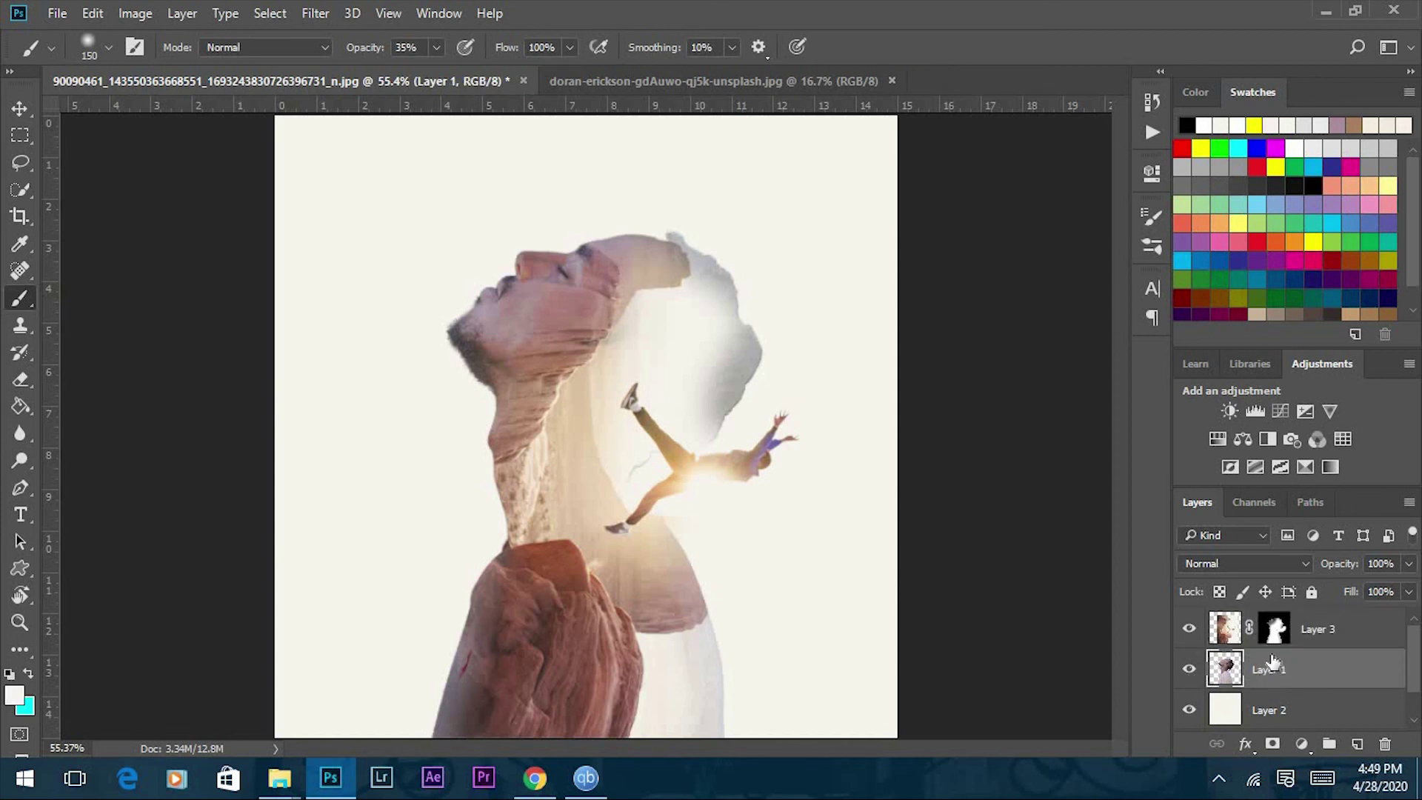
{"action": "left_click", "coordinate": [148, 13]}
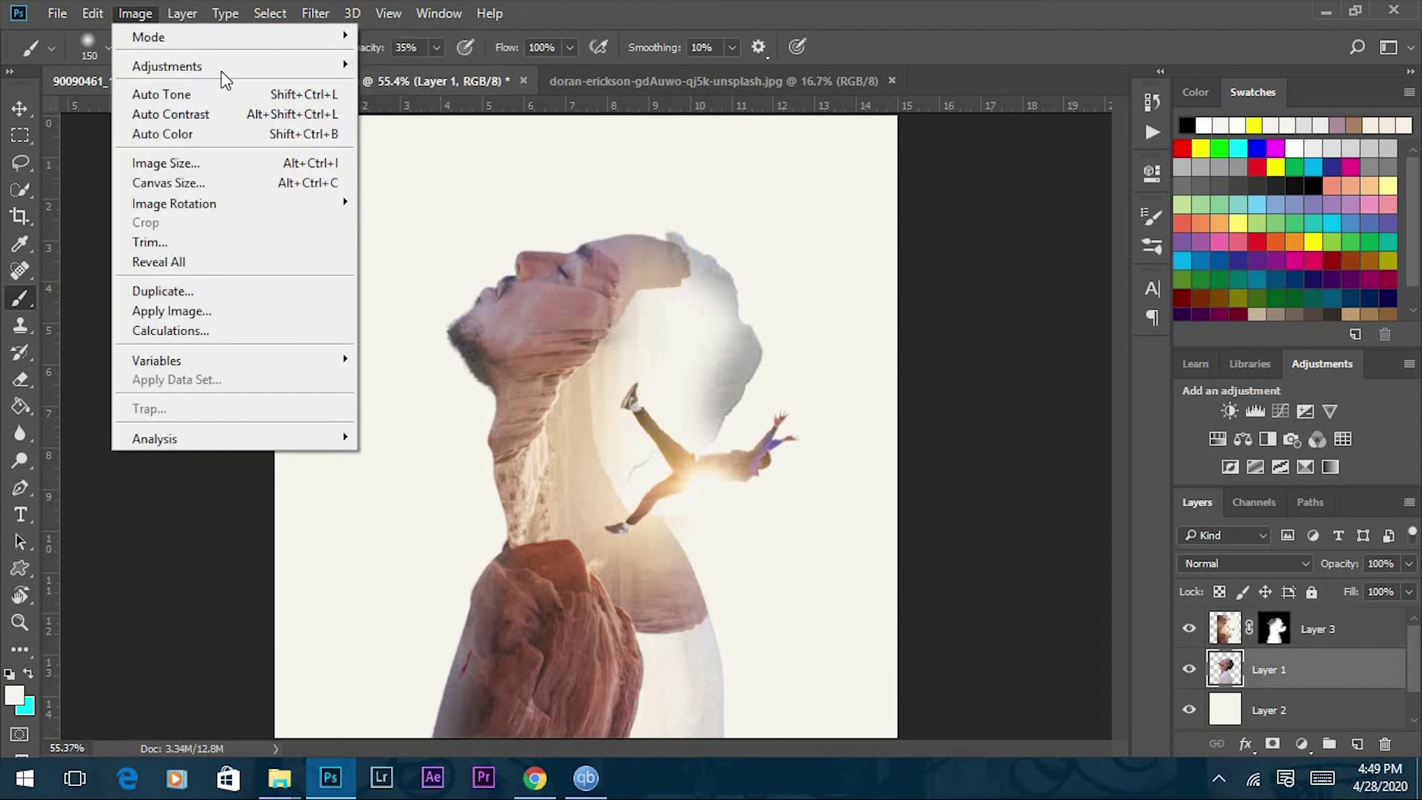
{"action": "mouse_move", "coordinate": [277, 70]}
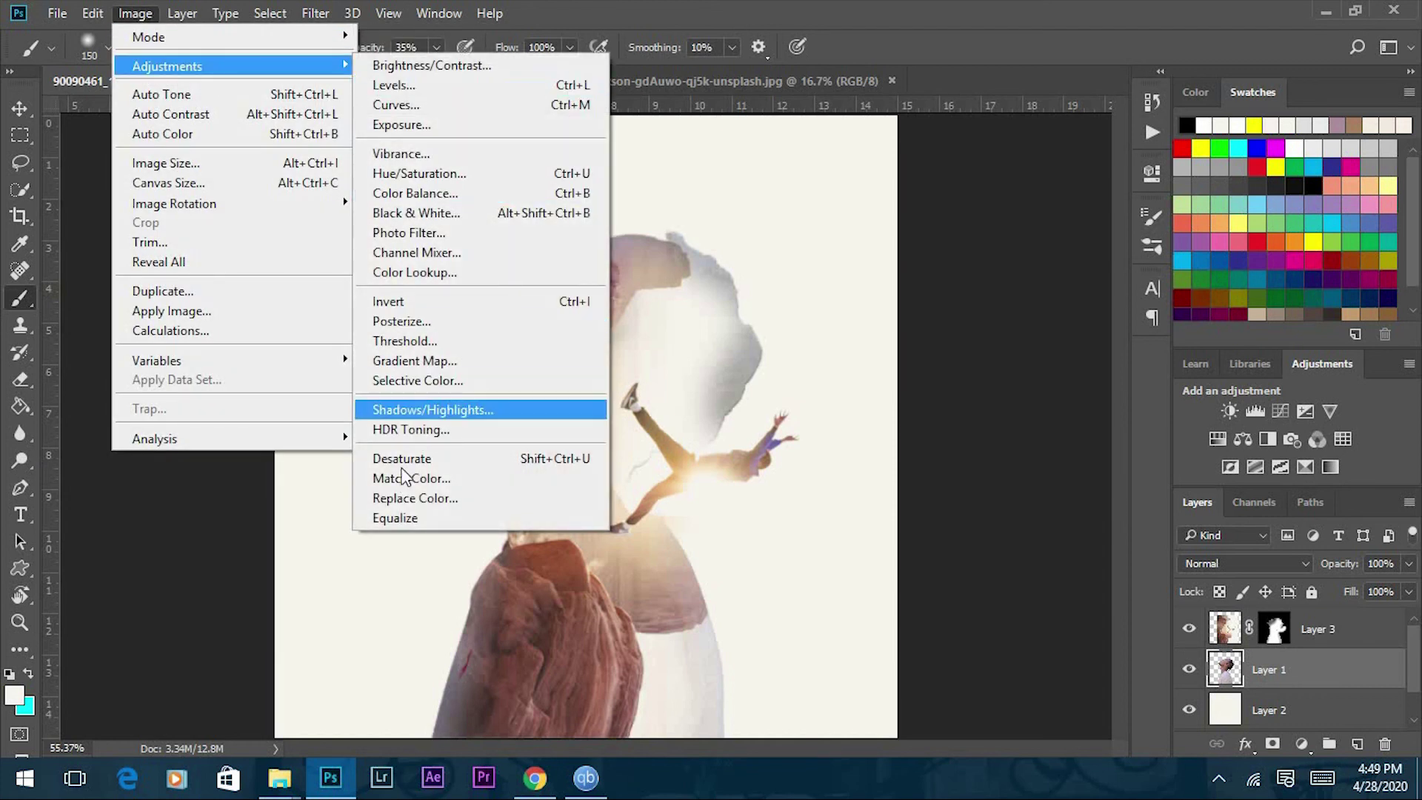
{"action": "left_click", "coordinate": [403, 458]}
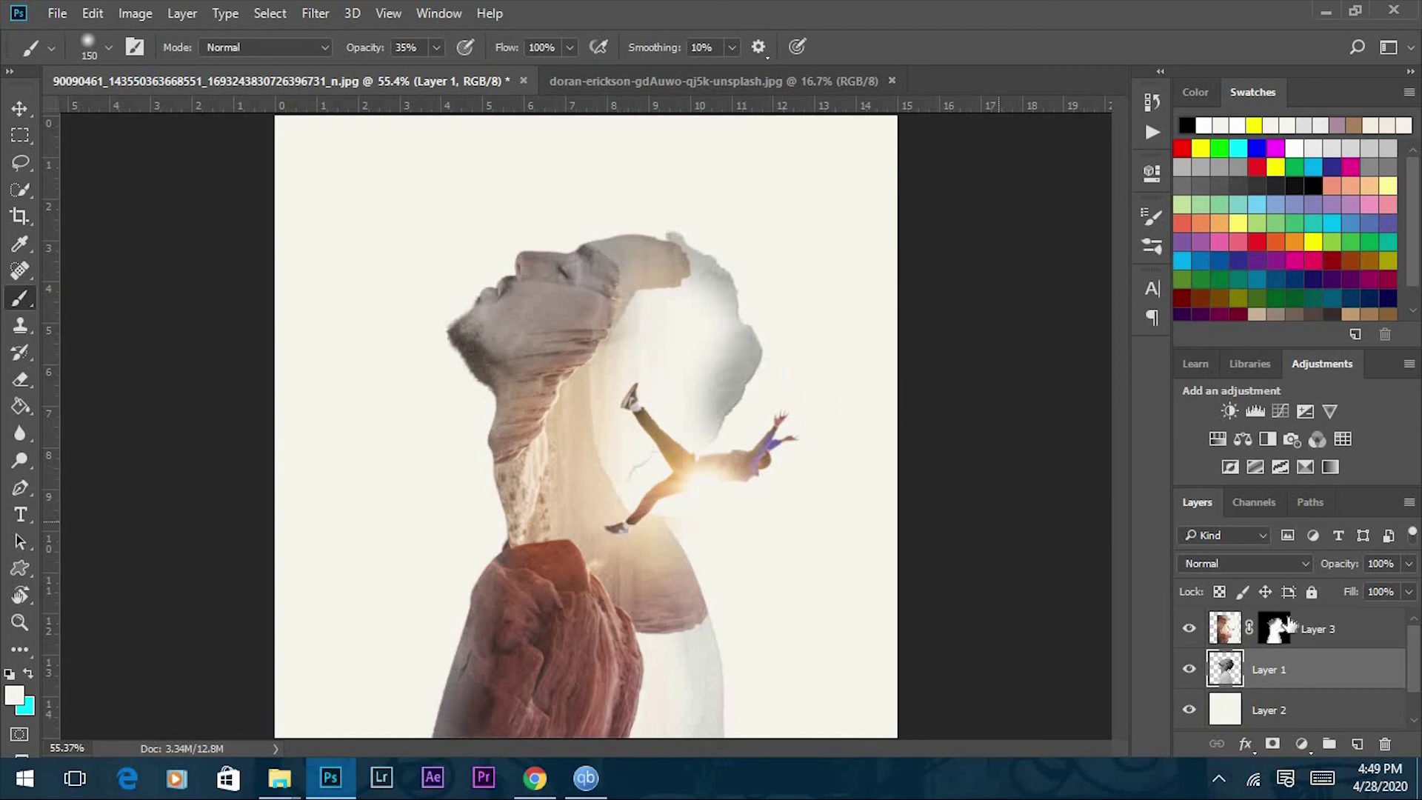
- Merge all the layers, including the background, into one and reapply the last used filter to color-grade the merged image
{"action": "left_click", "coordinate": [1317, 629], "text": "ctrl"}
{"action": "left_click", "coordinate": [1317, 707], "text": "ctrl"}
{"action": "scroll", "coordinate": [1317, 706], "scroll_direction": "down", "scroll_amount": 2}
{"action": "left_click", "coordinate": [1306, 708], "text": "ctrl"}
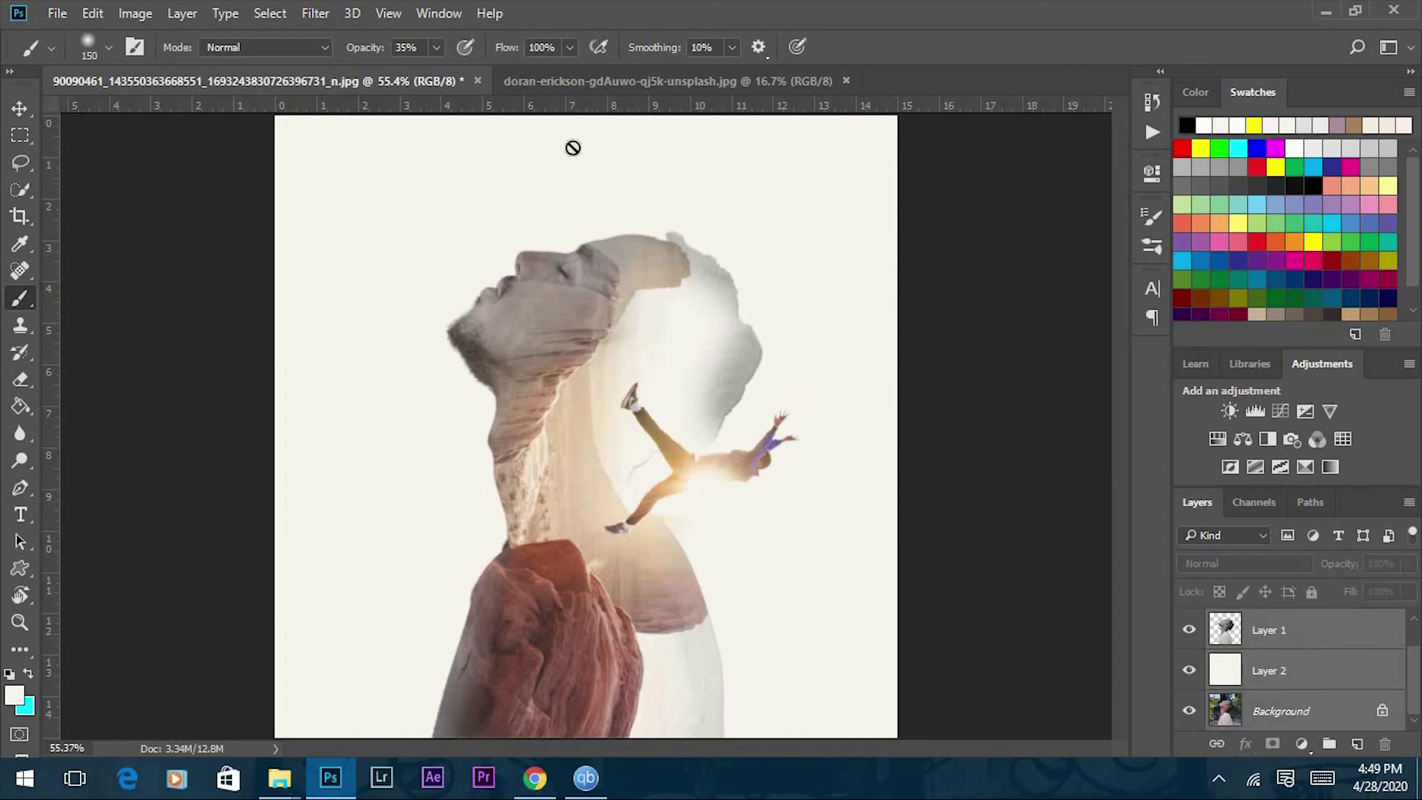
{"action": "right_click", "coordinate": [1163, 651]}
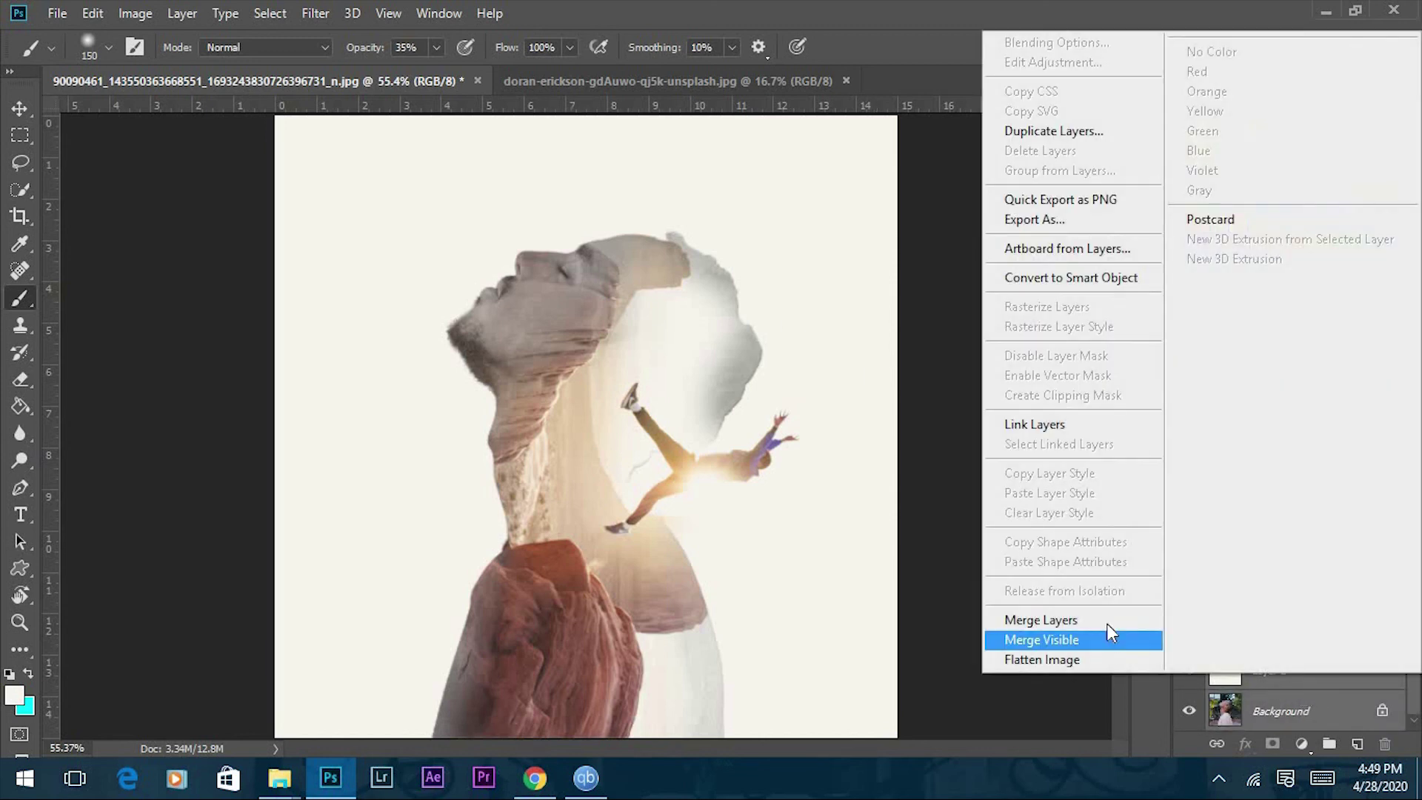
{"action": "left_click", "coordinate": [1088, 613]}
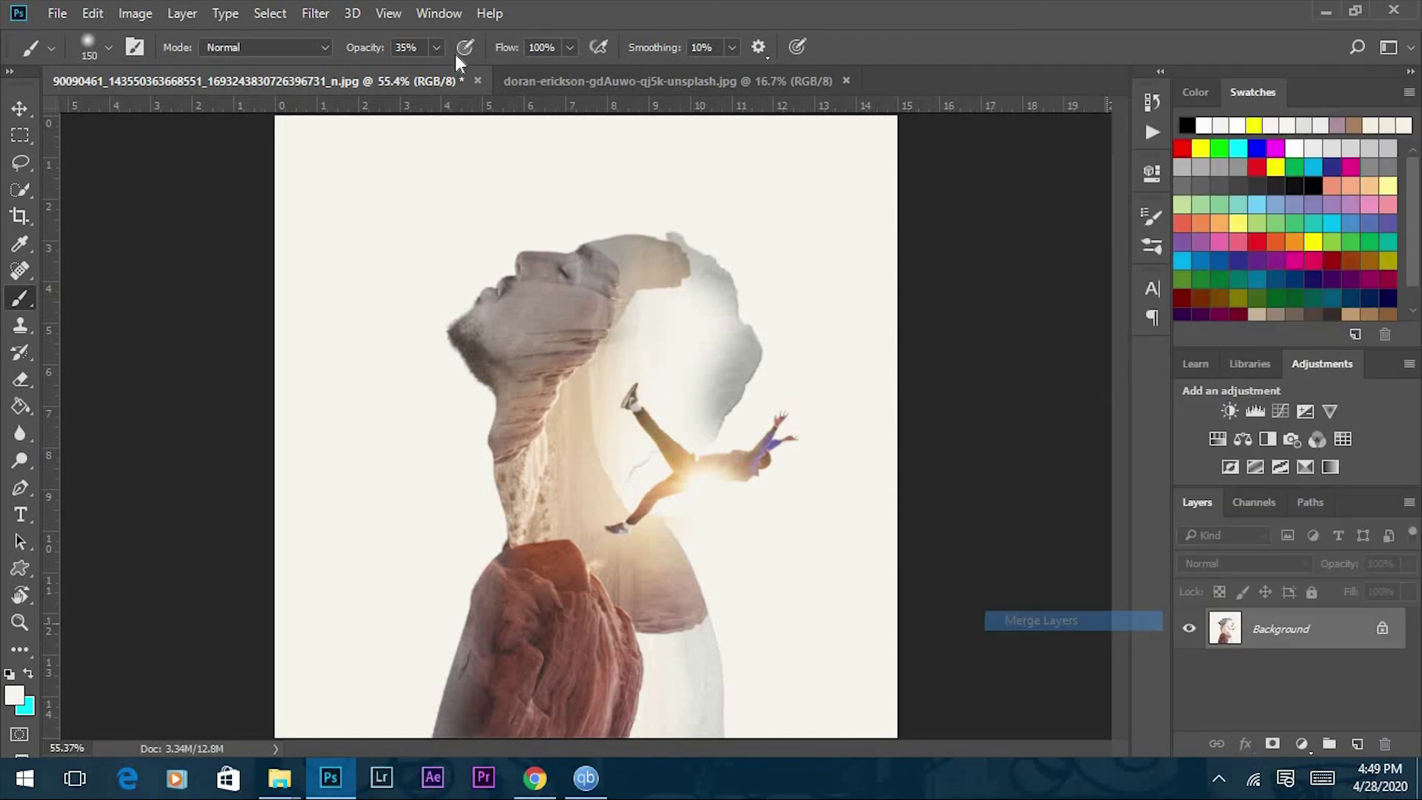
{"action": "left_click", "coordinate": [318, 13]}
{"action": "left_click", "coordinate": [365, 36]}
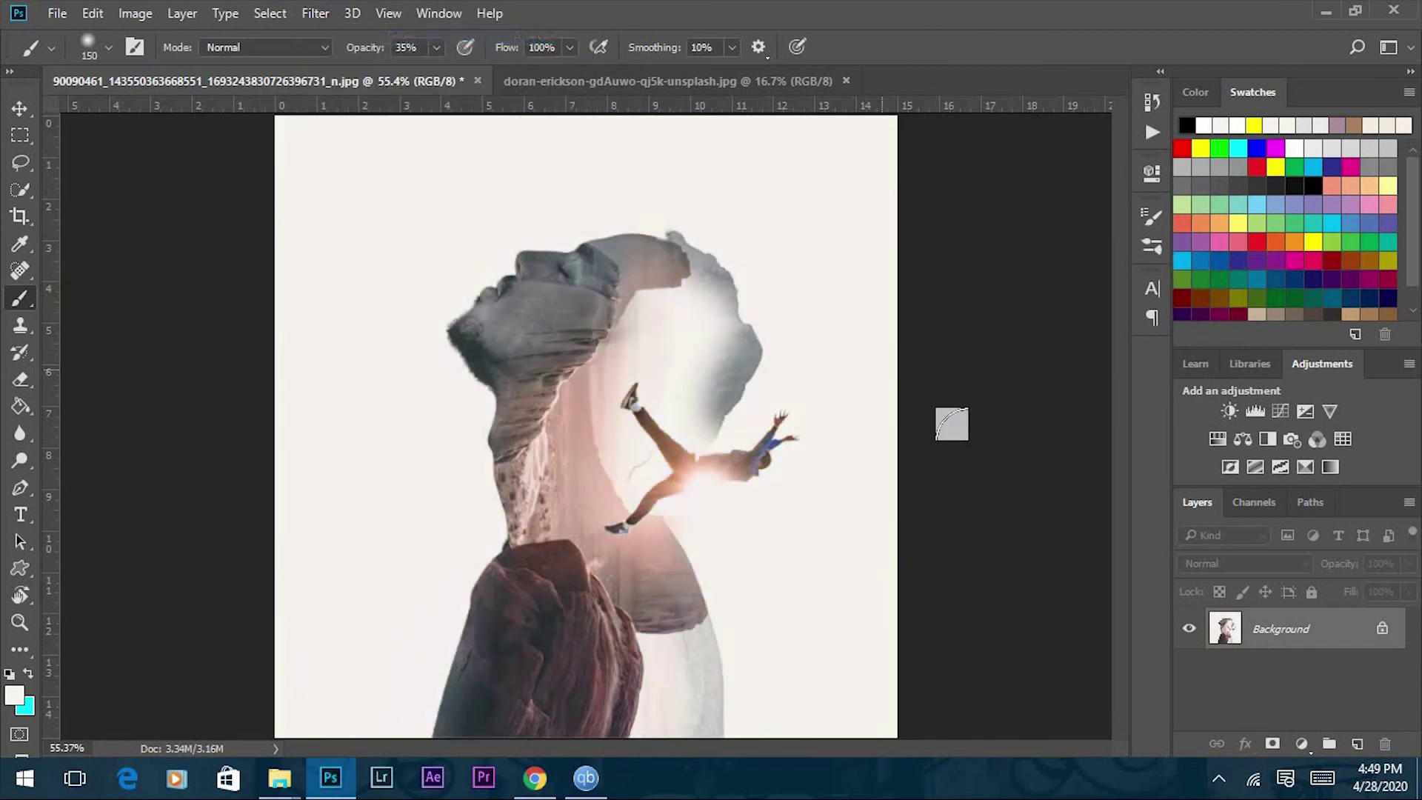